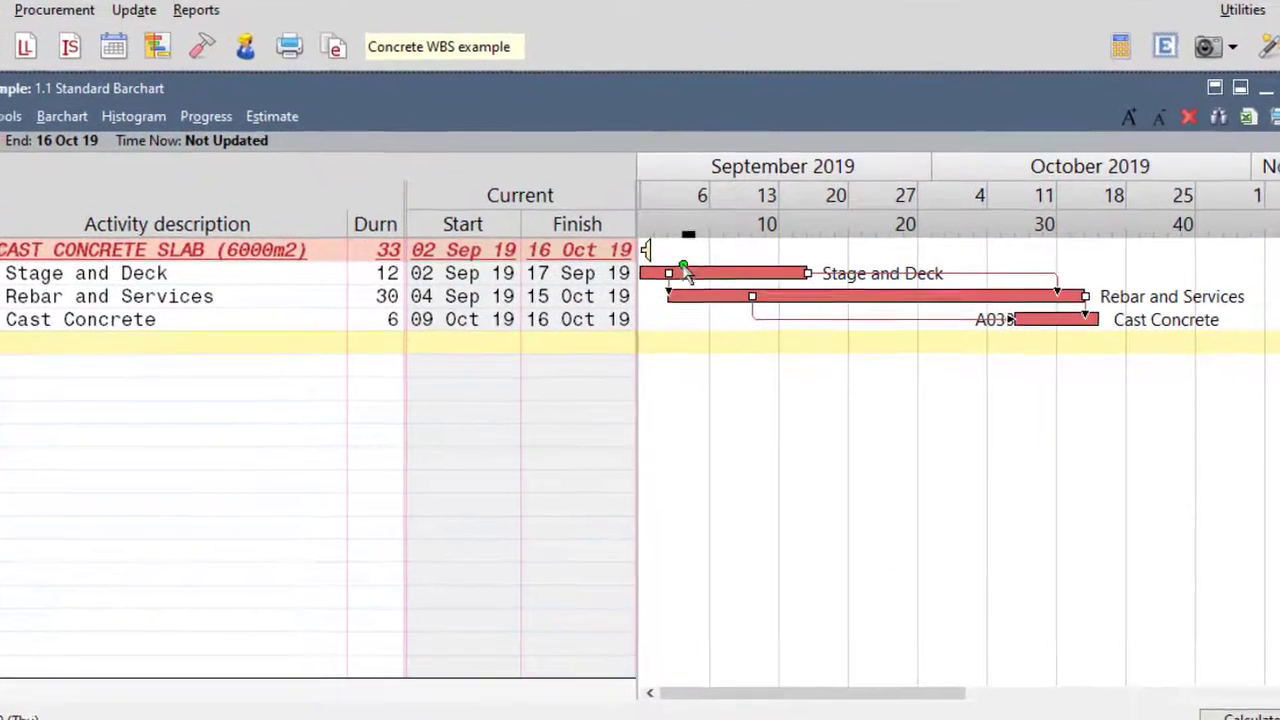
# Link Stage and Deck's start to Rebar and Services' start with a start-to-start relationship.
pyautogui.click(612, 238)
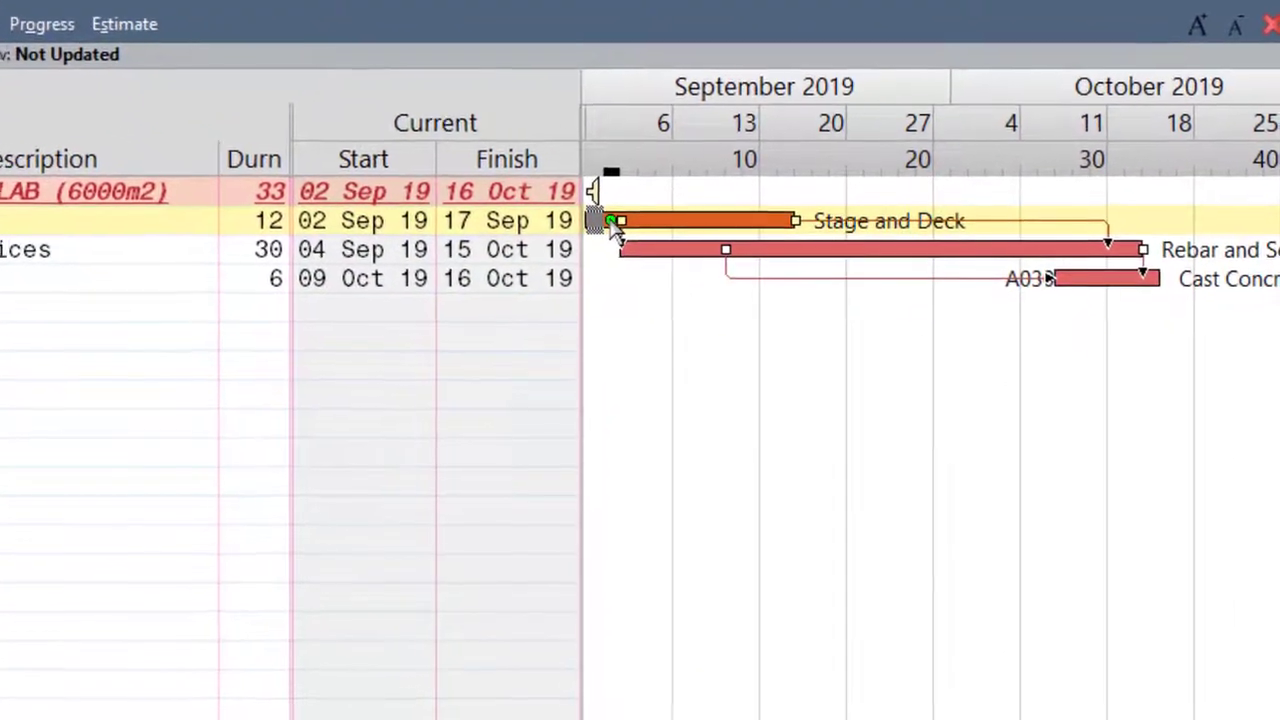
pyautogui.moveTo(608, 220); pyautogui.dragTo(630, 250)
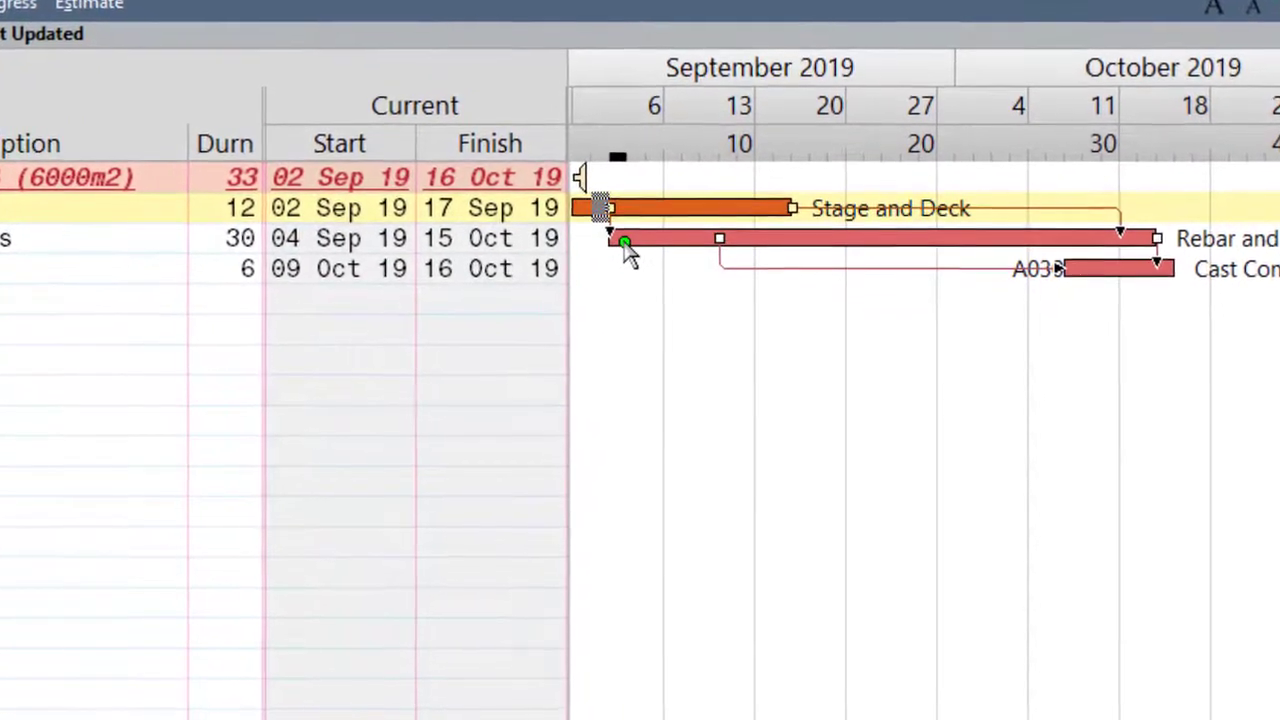
pyautogui.click(621, 240)
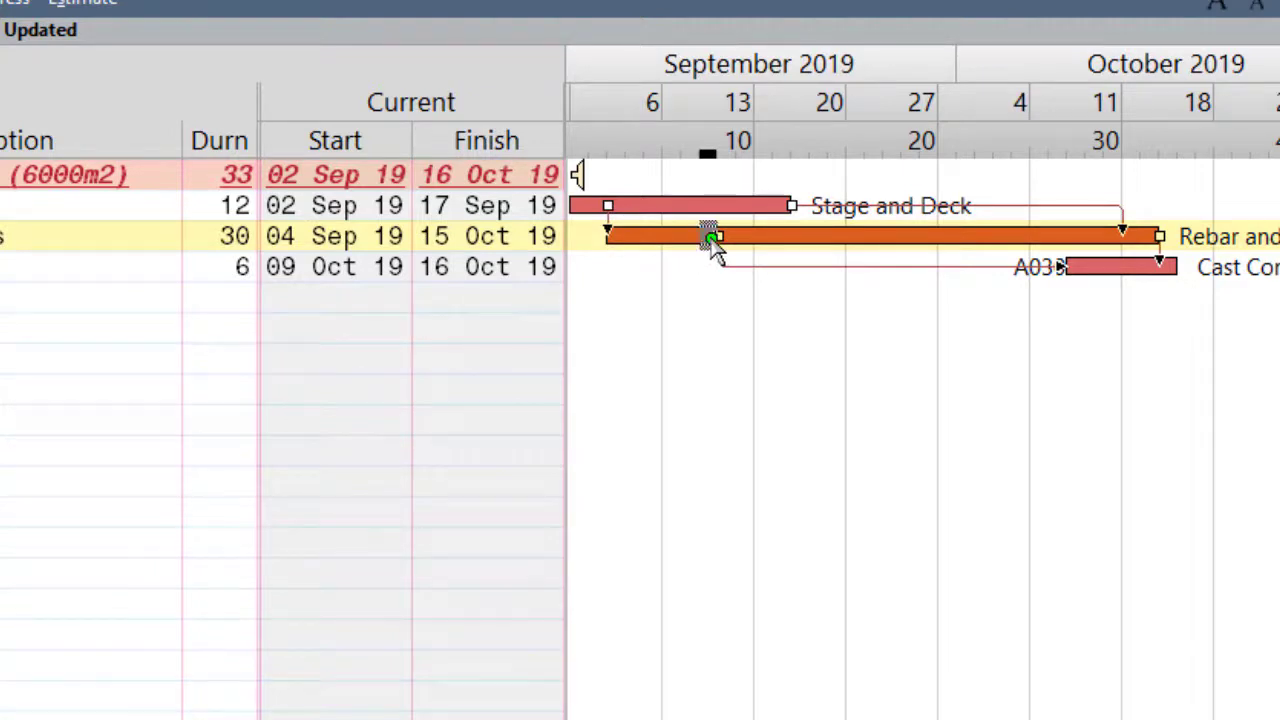
# Review the links on the Cast Concrete, Stage and Deck, and Rebar and Services bars.
pyautogui.click(724, 268)
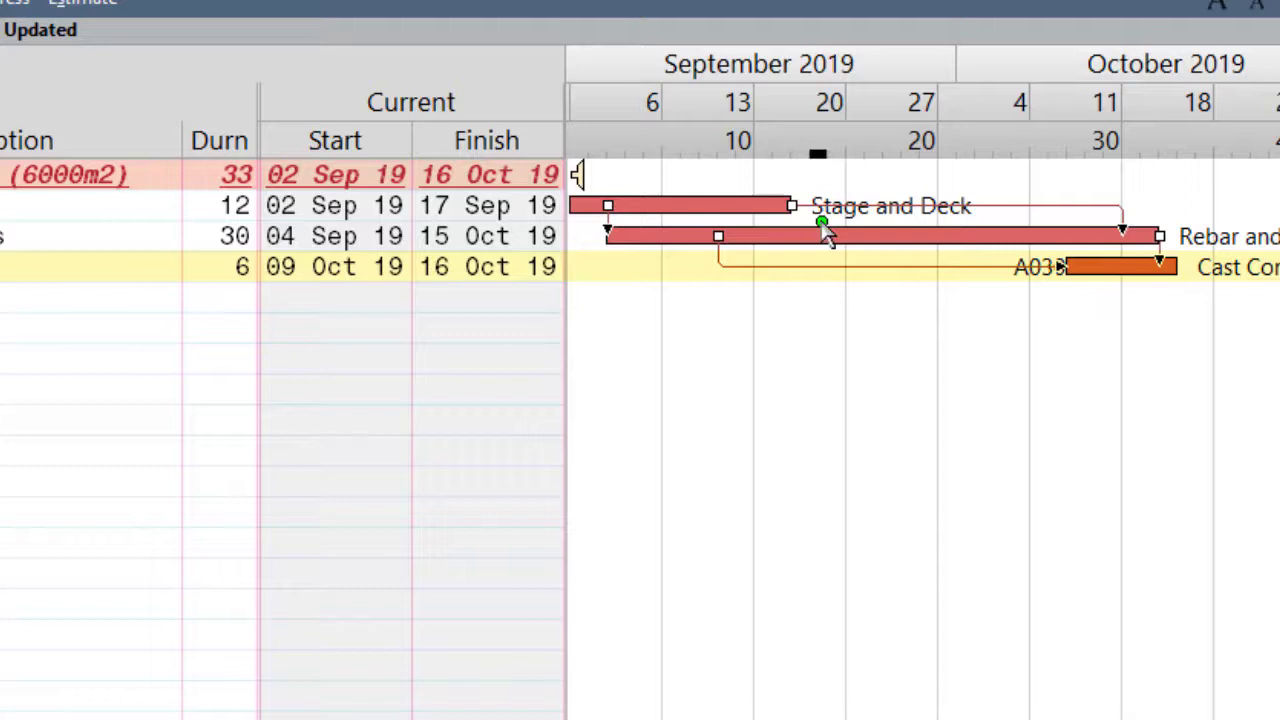
pyautogui.click(785, 205)
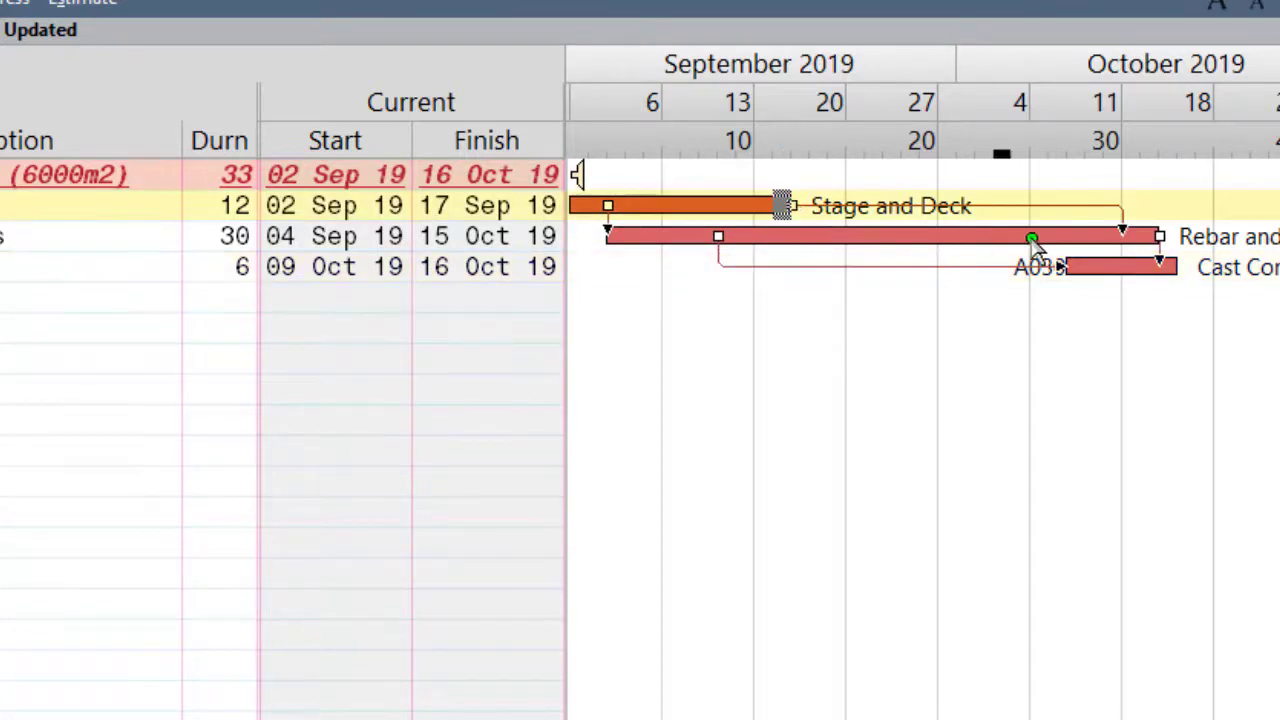
pyautogui.click(1131, 240)
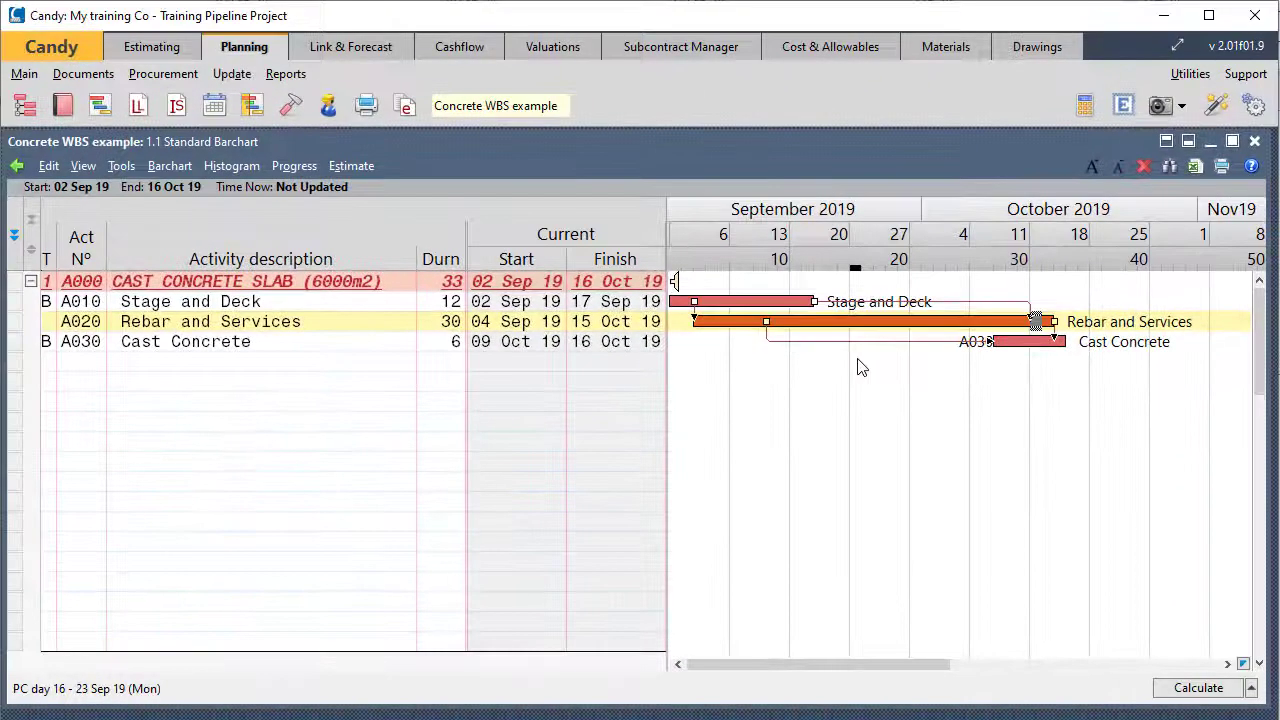
# Deselect the slab activities by clicking an empty row of the barchart.
pyautogui.click(857, 297)
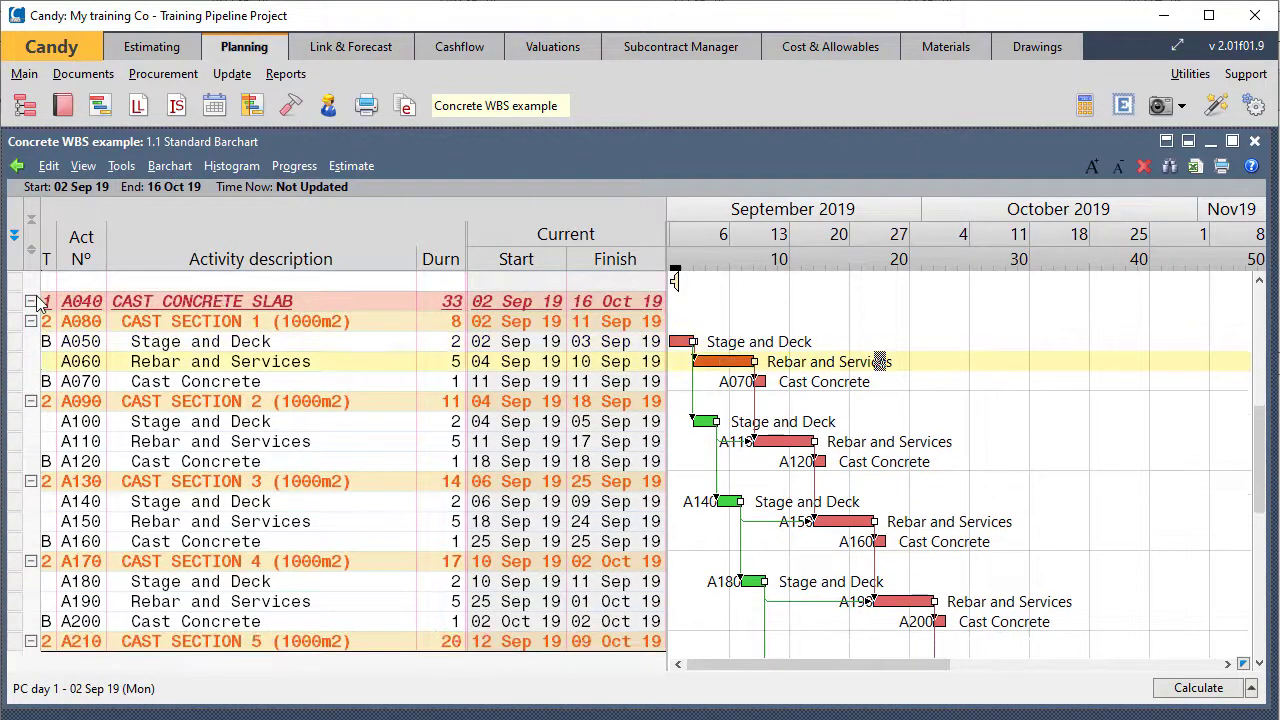
# Collapse and re-expand the A040 slab outline, then expand Cast Sections 1 through 5.
pyautogui.click(31, 301)
pyautogui.click(31, 301)
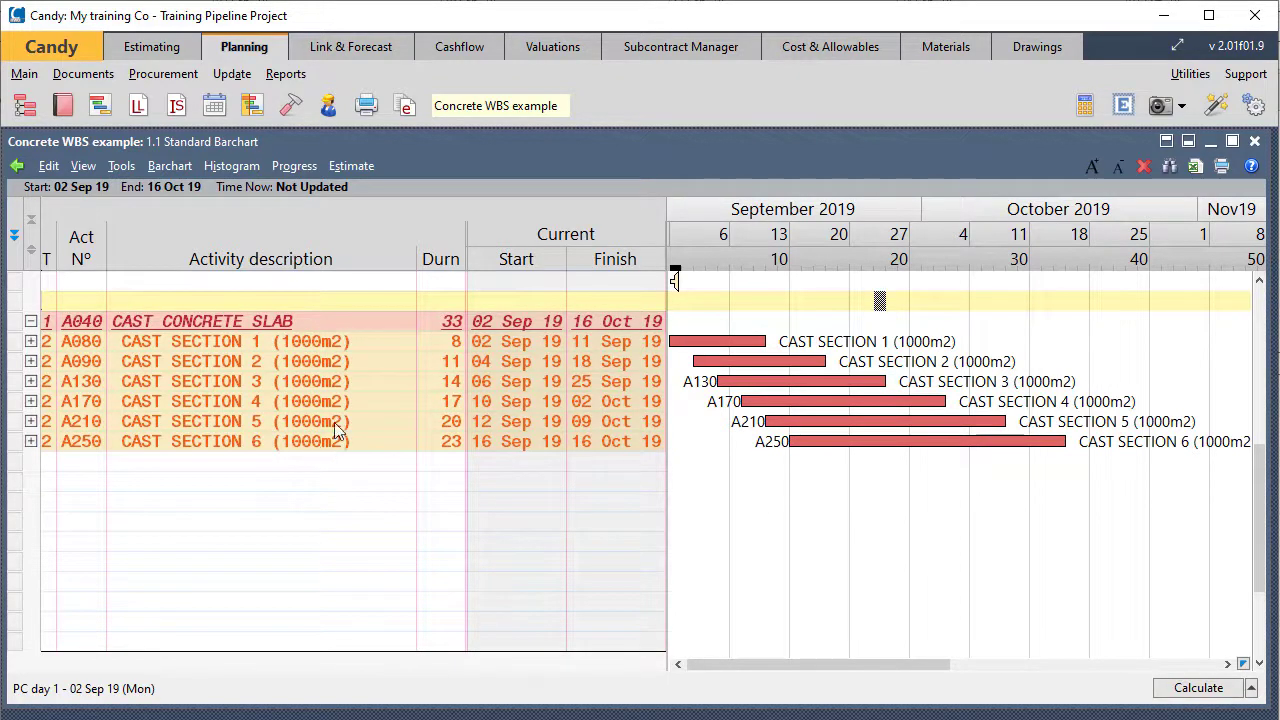
pyautogui.click(30, 341)
pyautogui.click(31, 421)
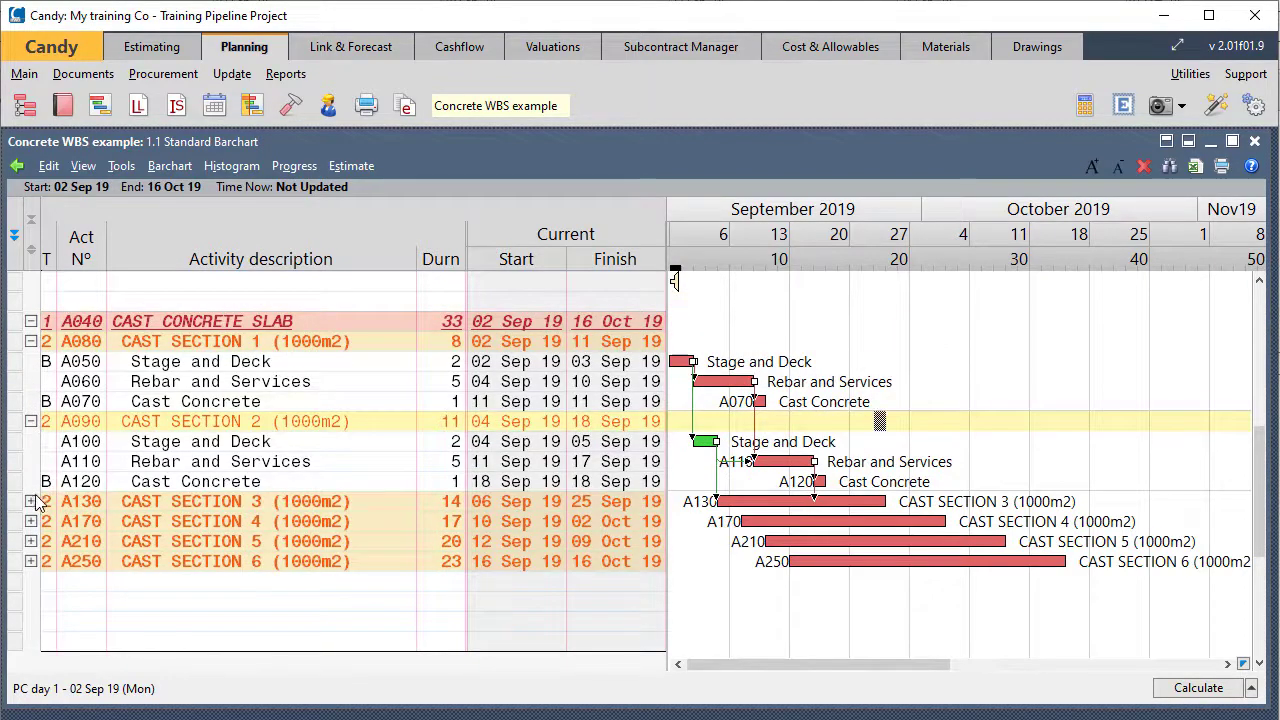
pyautogui.click(30, 501)
pyautogui.click(31, 581)
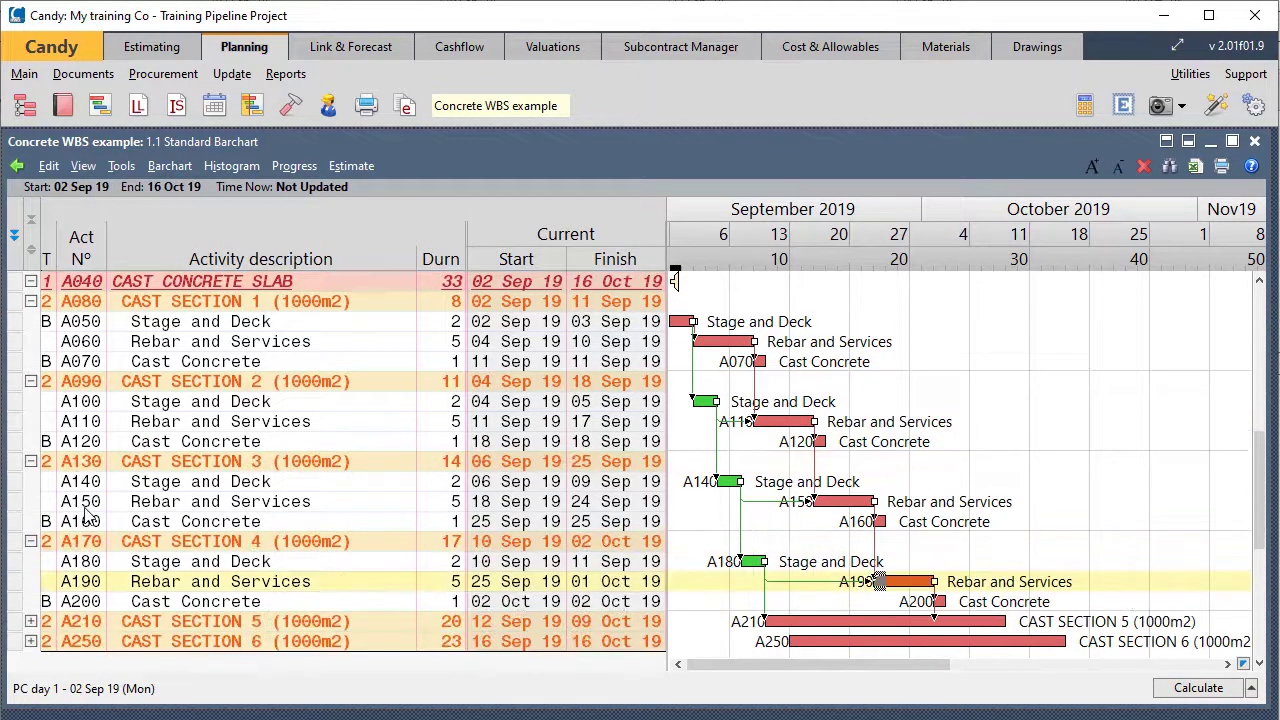
pyautogui.scroll(-1, 60, 540)
pyautogui.click(31, 564)
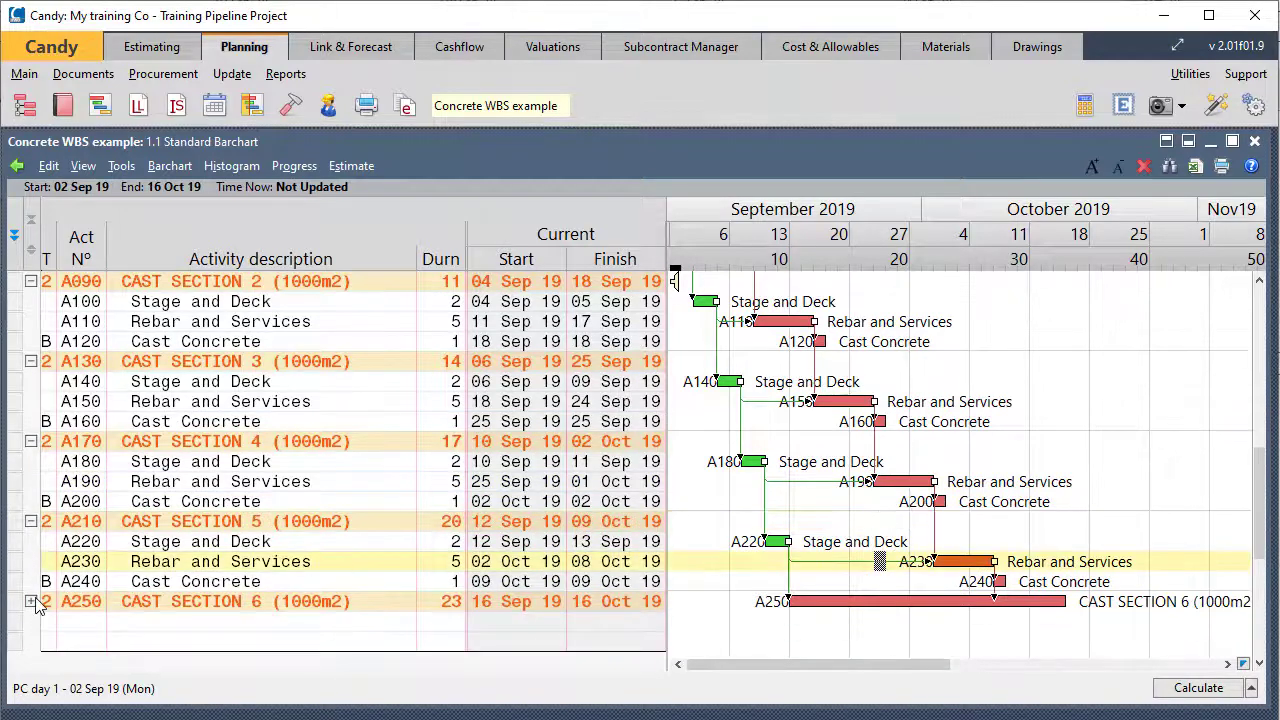
# Scroll through the expanded cast sections to review their Stage and Deck, Rebar and Concrete activities.
pyautogui.scroll(2, 455, 490)
pyautogui.scroll(1, 455, 490)
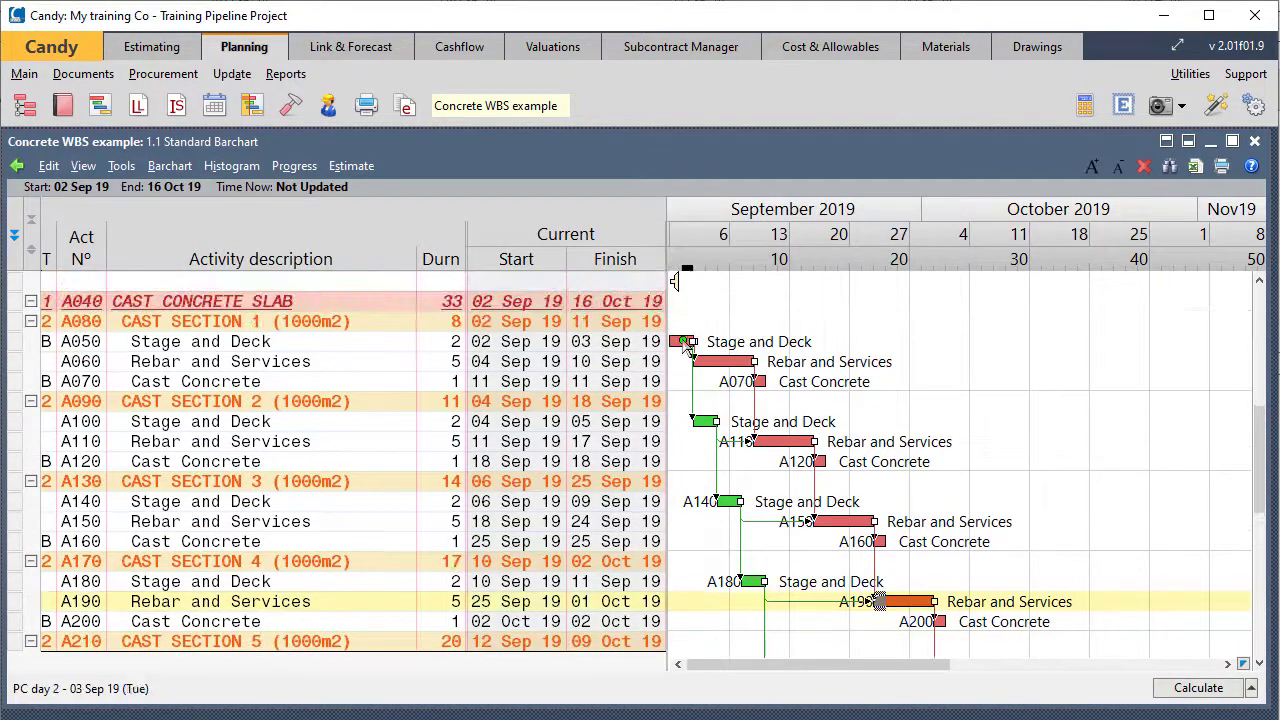
pyautogui.scroll(-1, 636, 464)
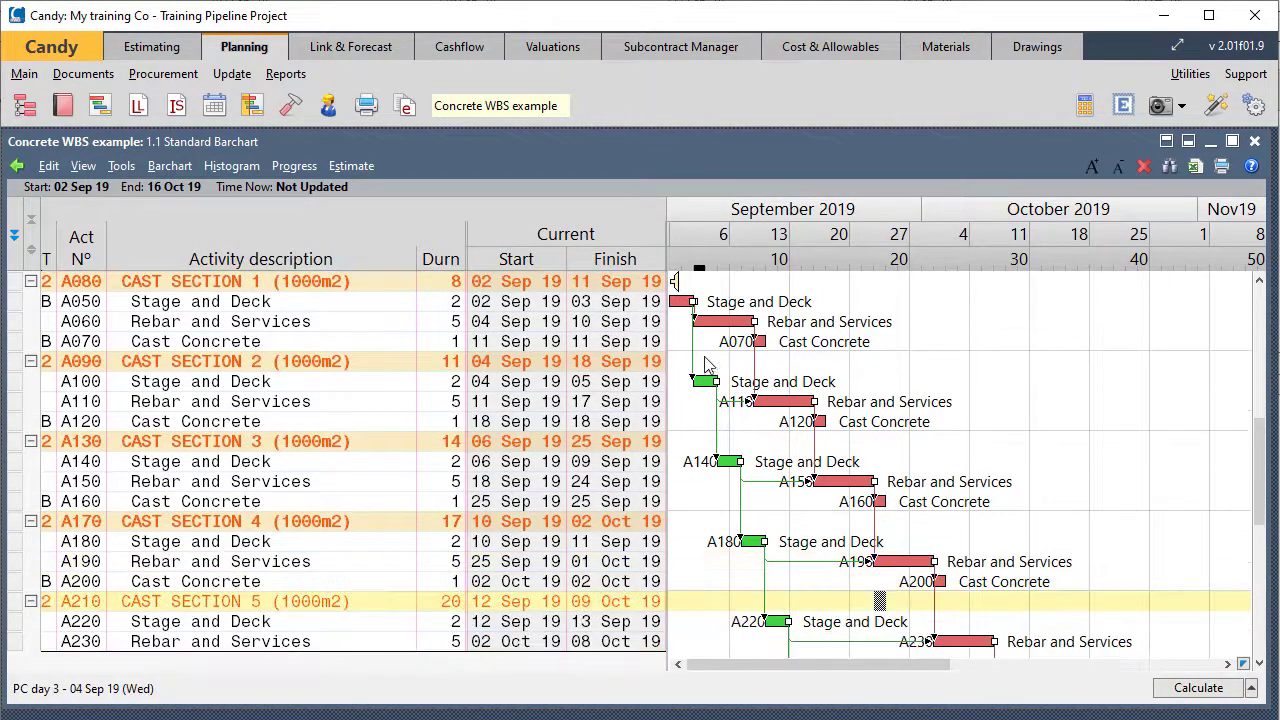
pyautogui.scroll(-3, 752, 484)
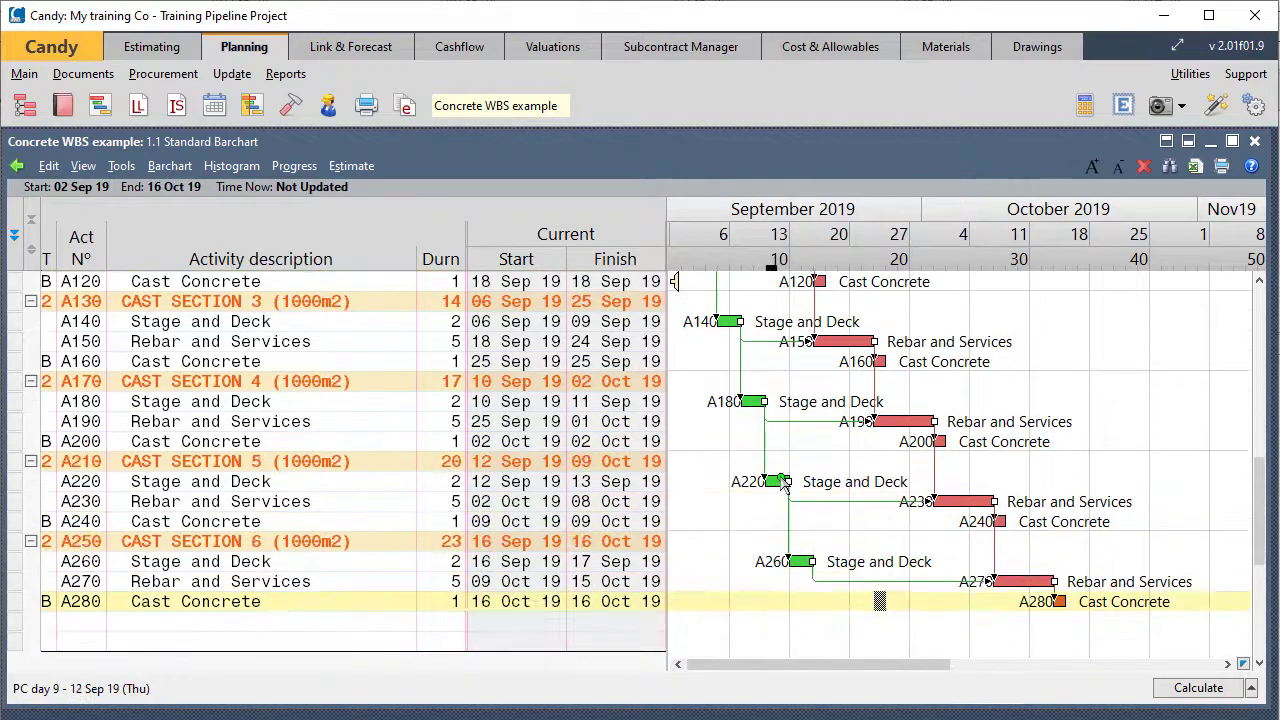
pyautogui.scroll(3, 745, 478)
pyautogui.scroll(1, 880, 600)
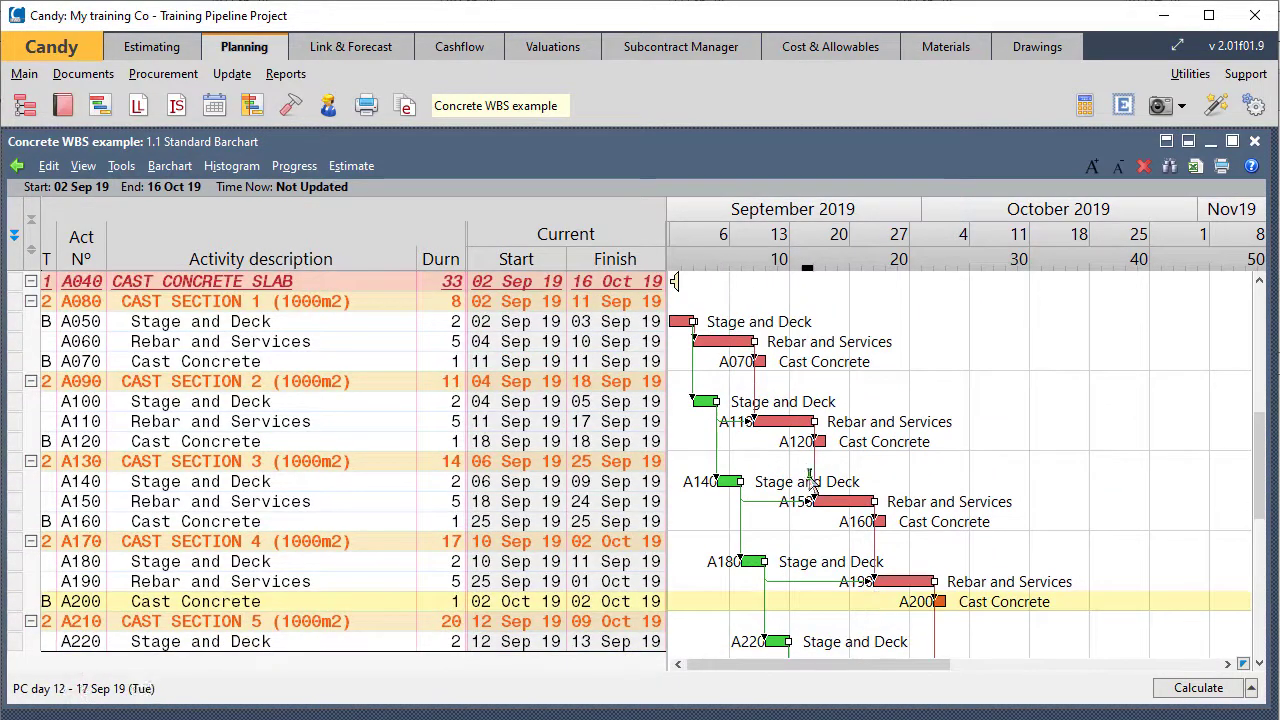
pyautogui.scroll(-2, 895, 555)
pyautogui.scroll(2, 895, 555)
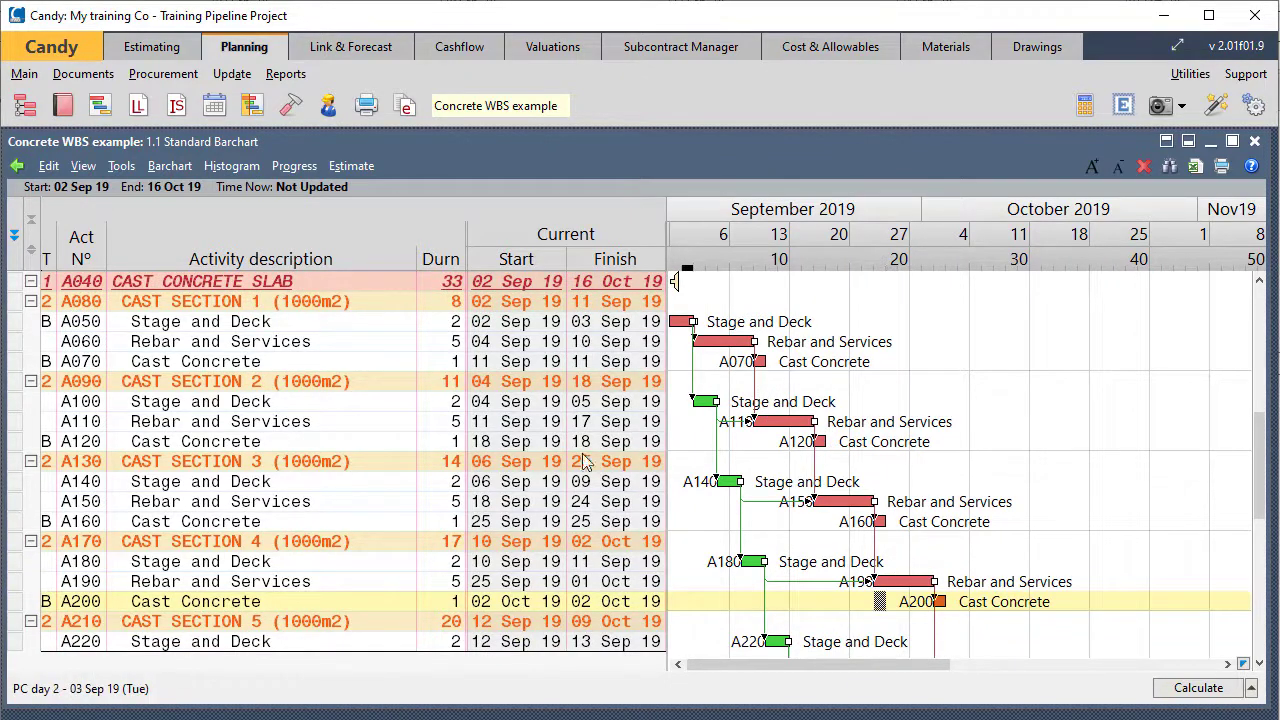
pyautogui.scroll(-2, 1003, 552)
pyautogui.scroll(-2, 1003, 552)
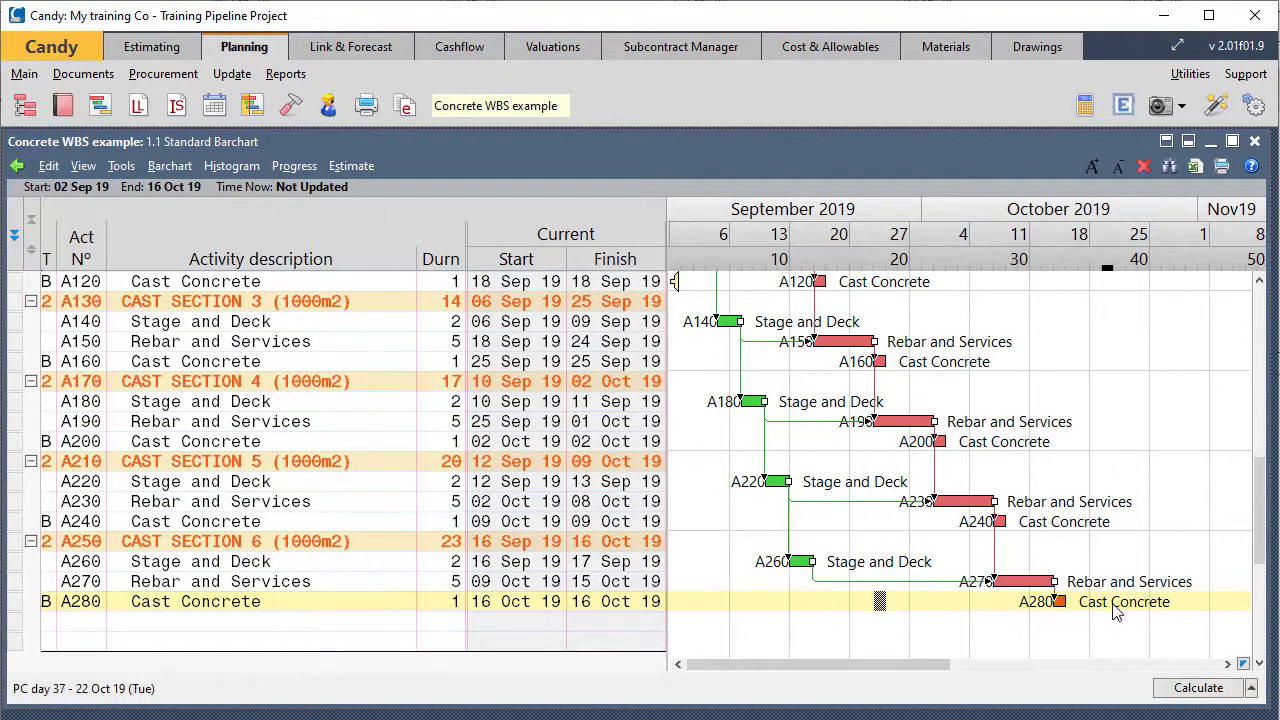
pyautogui.scroll(1, 1111, 606)
pyautogui.scroll(2, 1111, 604)
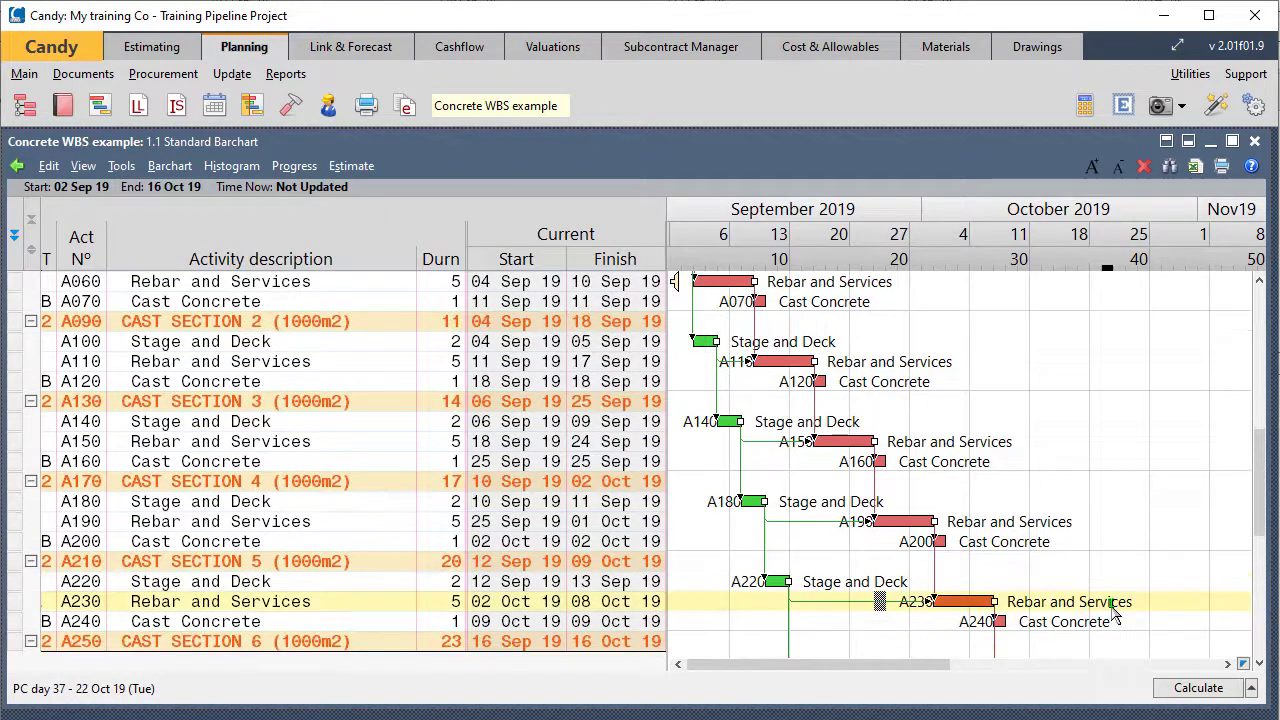
pyautogui.scroll(2, 957, 507)
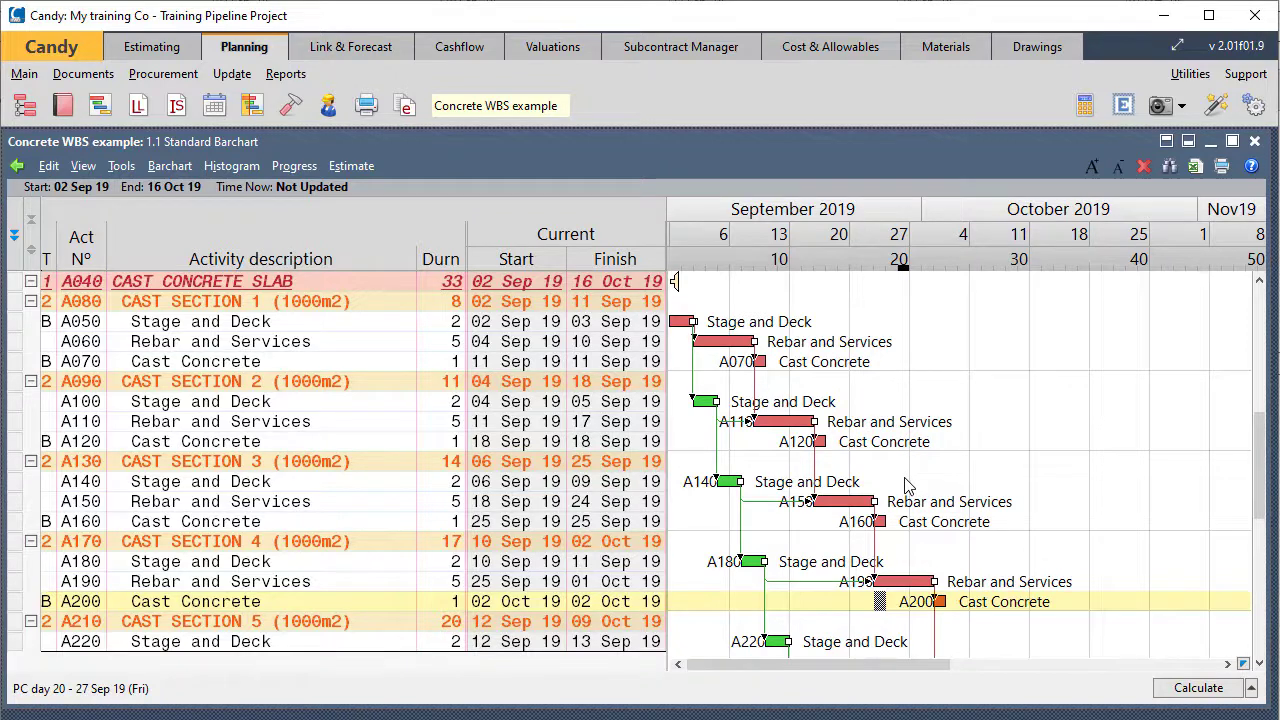
pyautogui.scroll(-2, 905, 483)
pyautogui.scroll(-6, 905, 483)
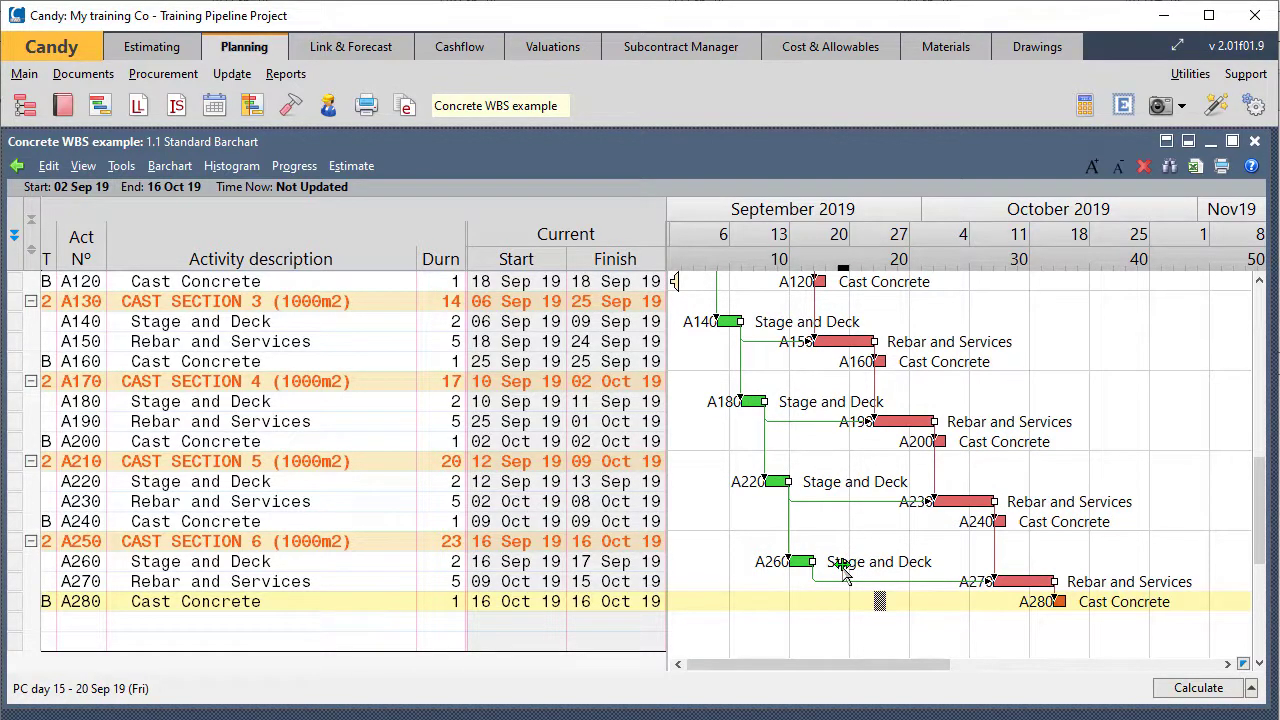
pyautogui.scroll(8, 843, 567)
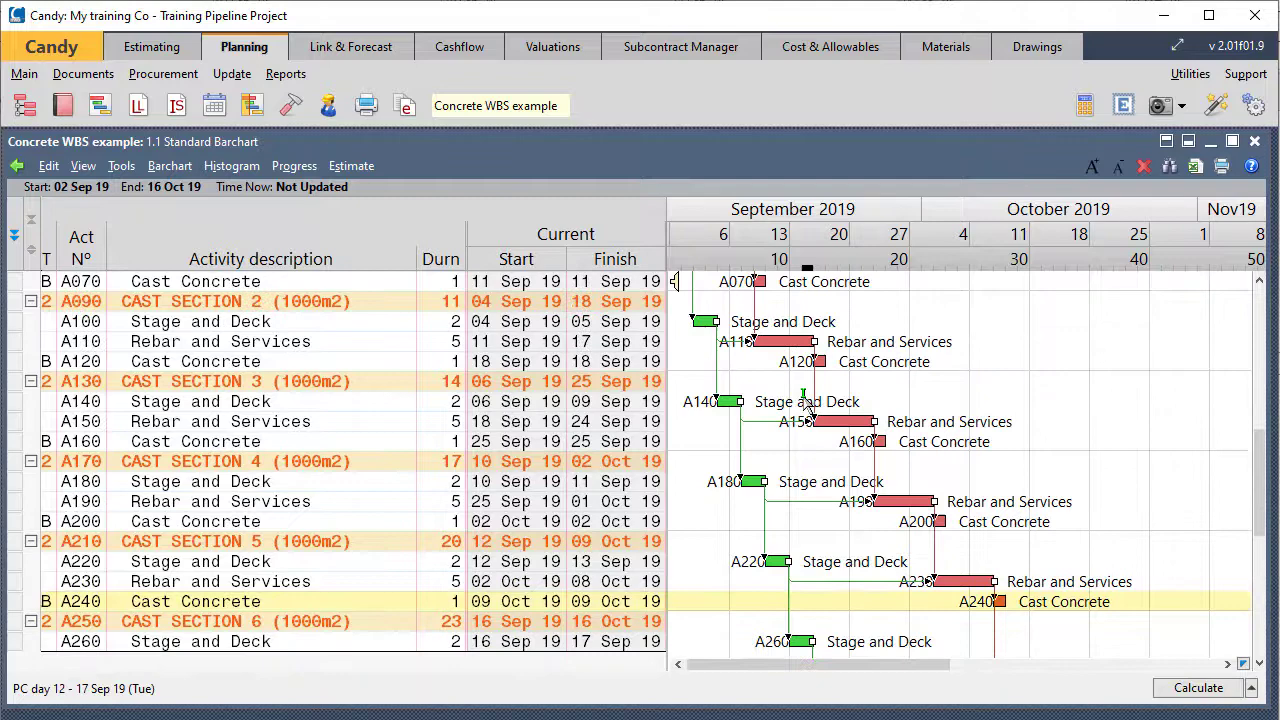
pyautogui.scroll(-5, 900, 512)
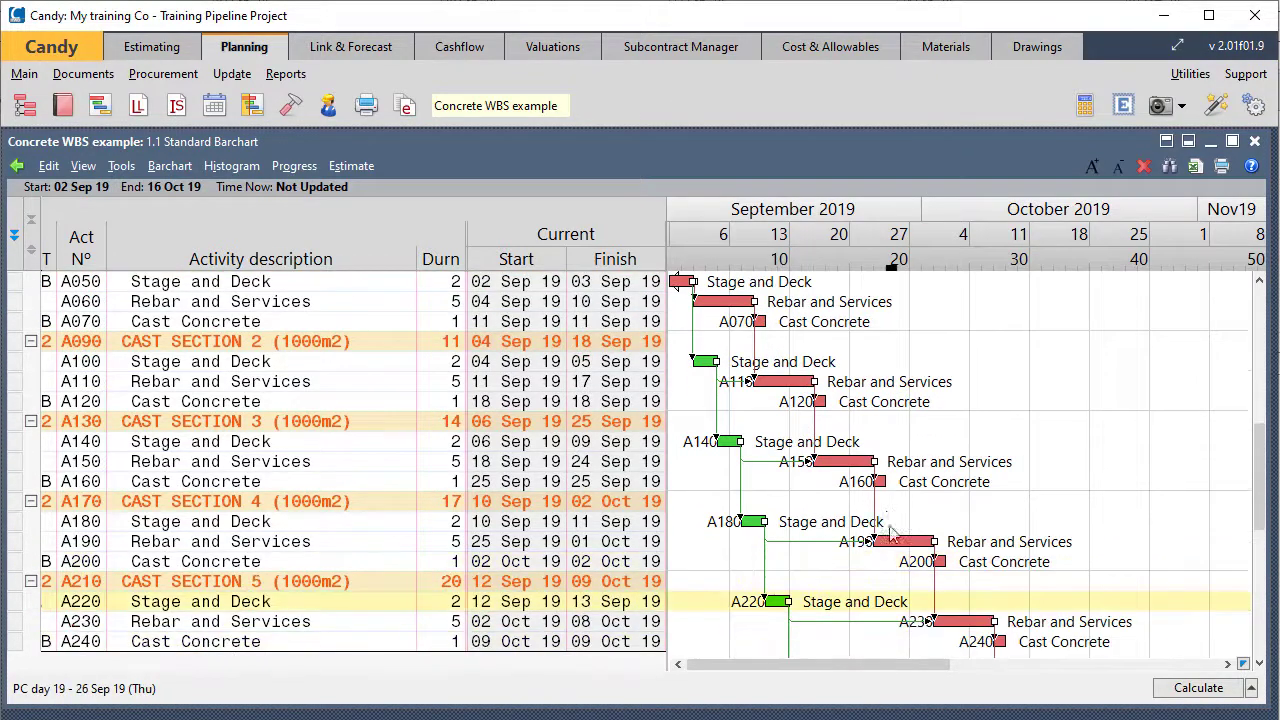
pyautogui.scroll(-4, 900, 512)
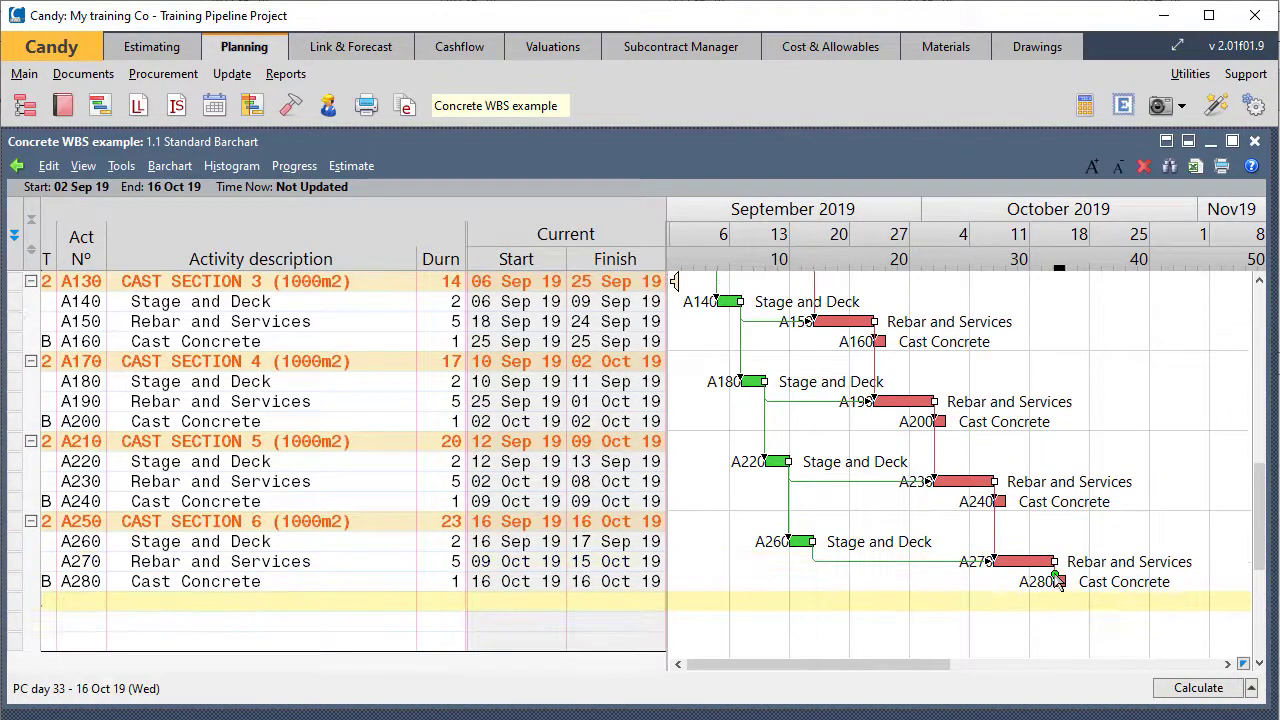
pyautogui.scroll(12, 848, 514)
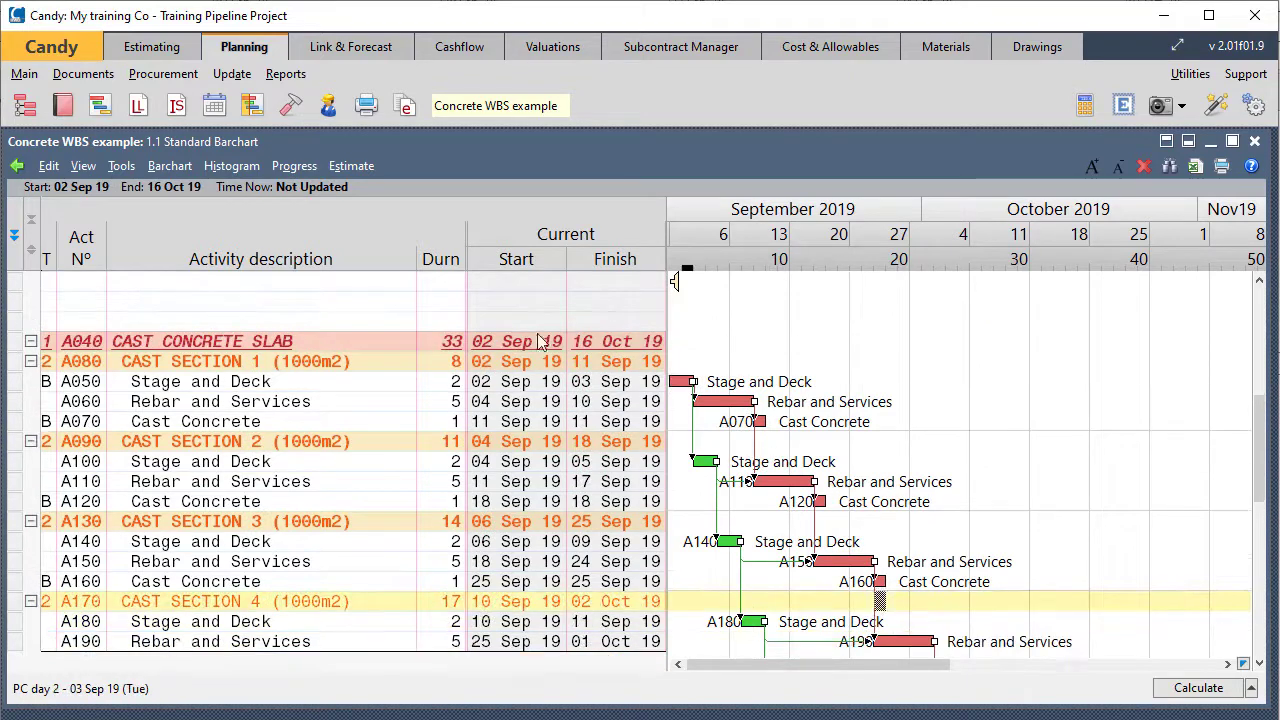
pyautogui.scroll(20, 627, 420)
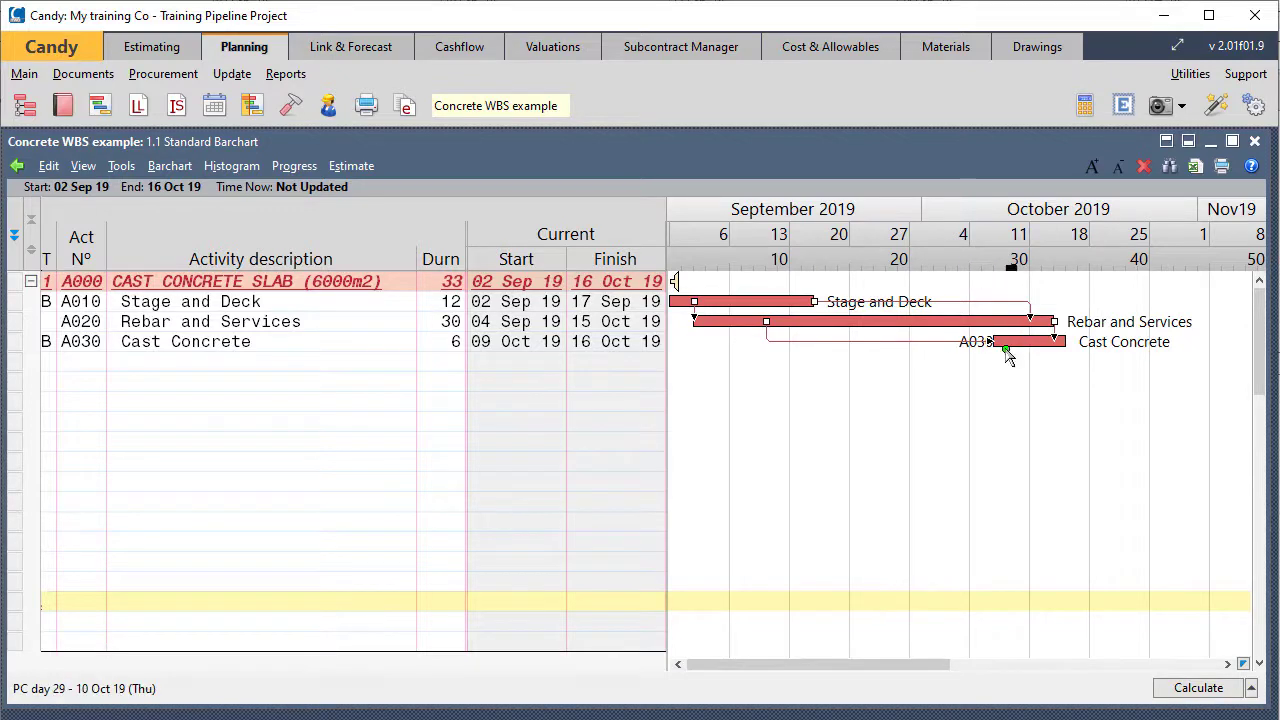
pyautogui.scroll(-10, 900, 420)
pyautogui.scroll(-8, 519, 566)
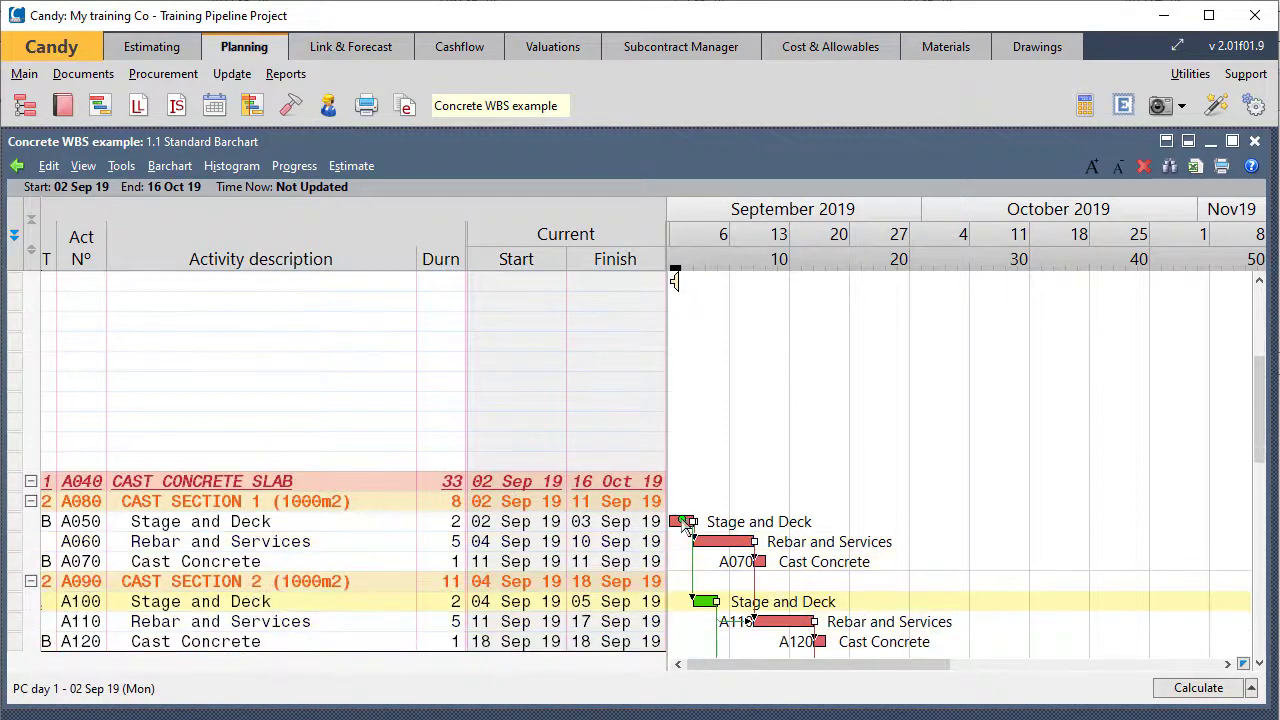
pyautogui.scroll(15, 795, 543)
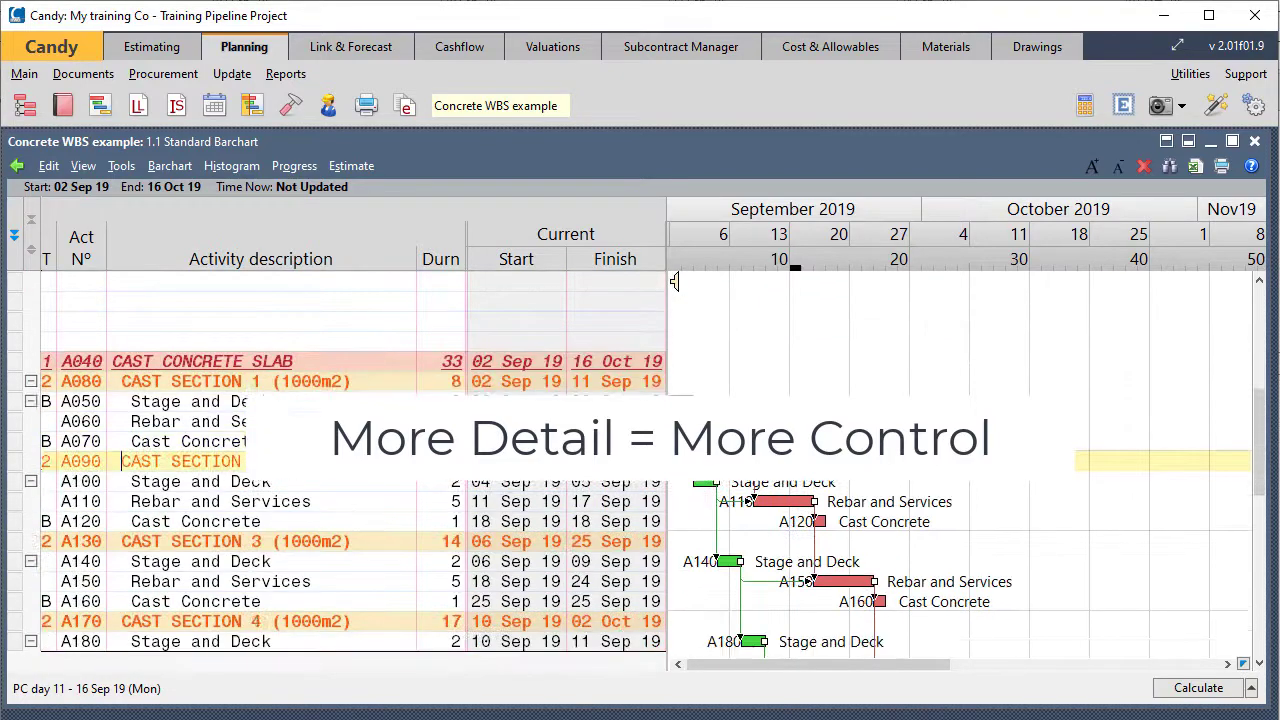
pyautogui.scroll(-5, 929, 545)
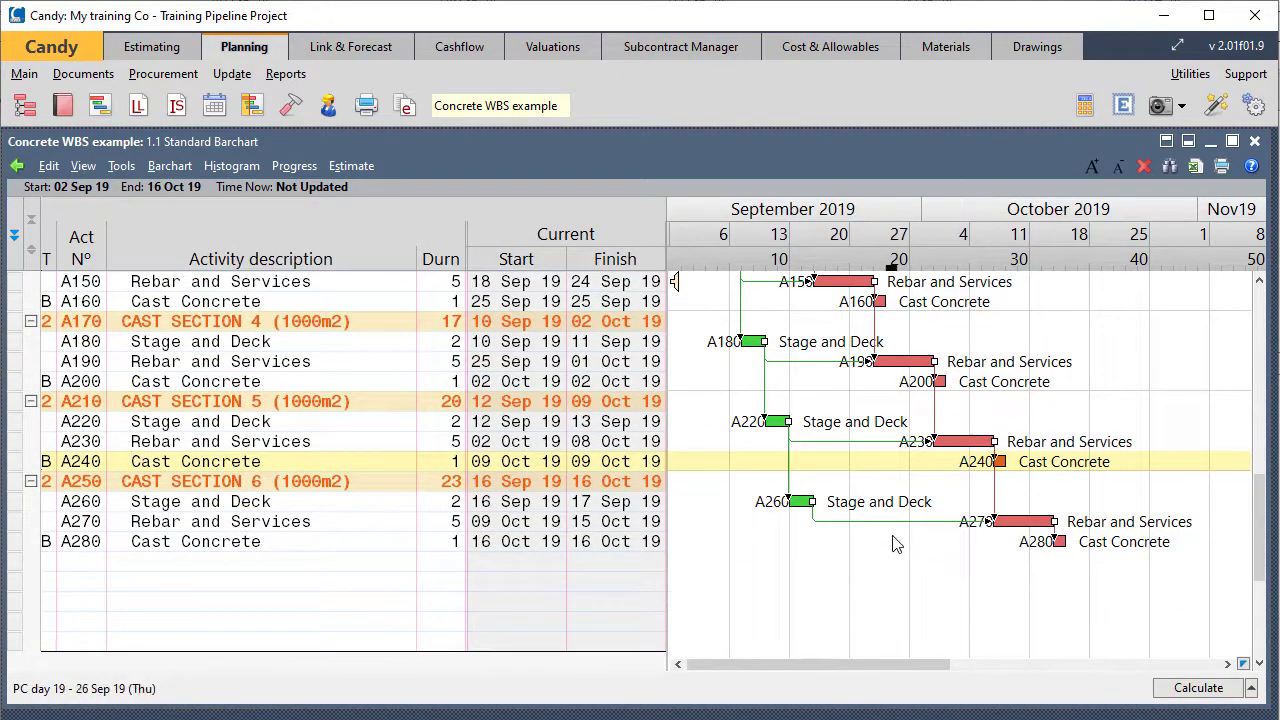
pyautogui.scroll(3, 1023, 580)
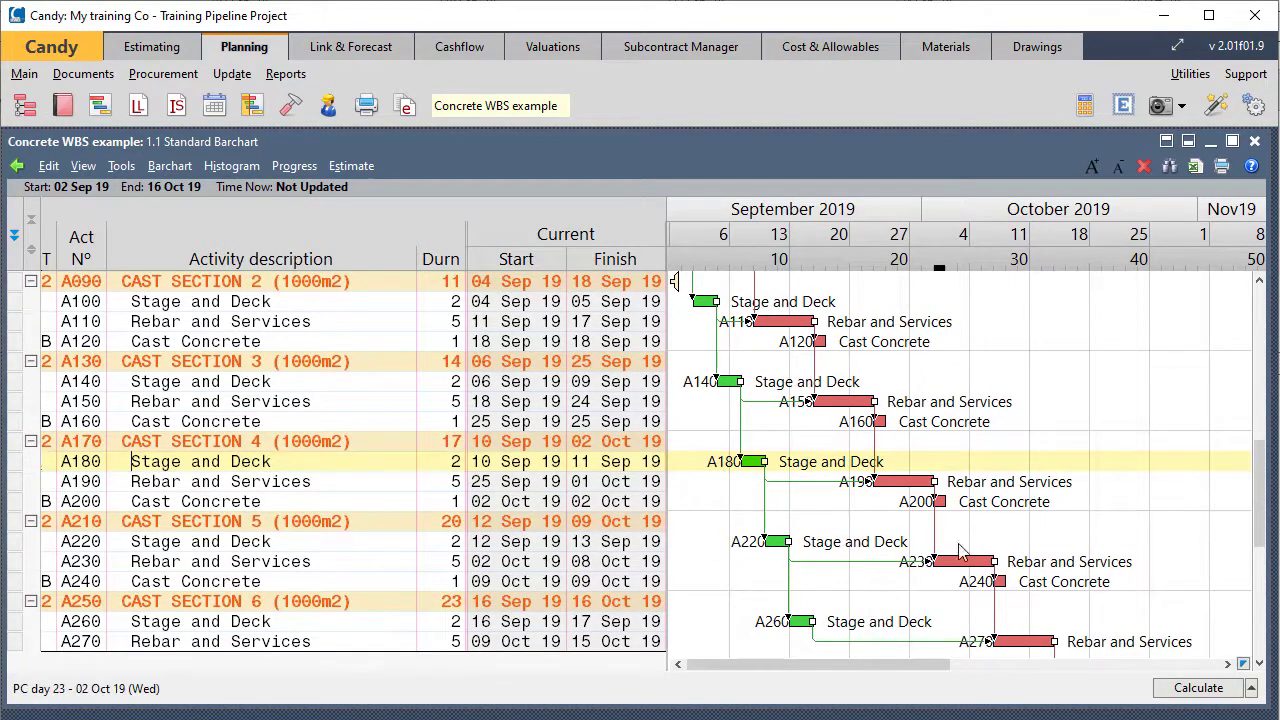
pyautogui.scroll(4, 930, 515)
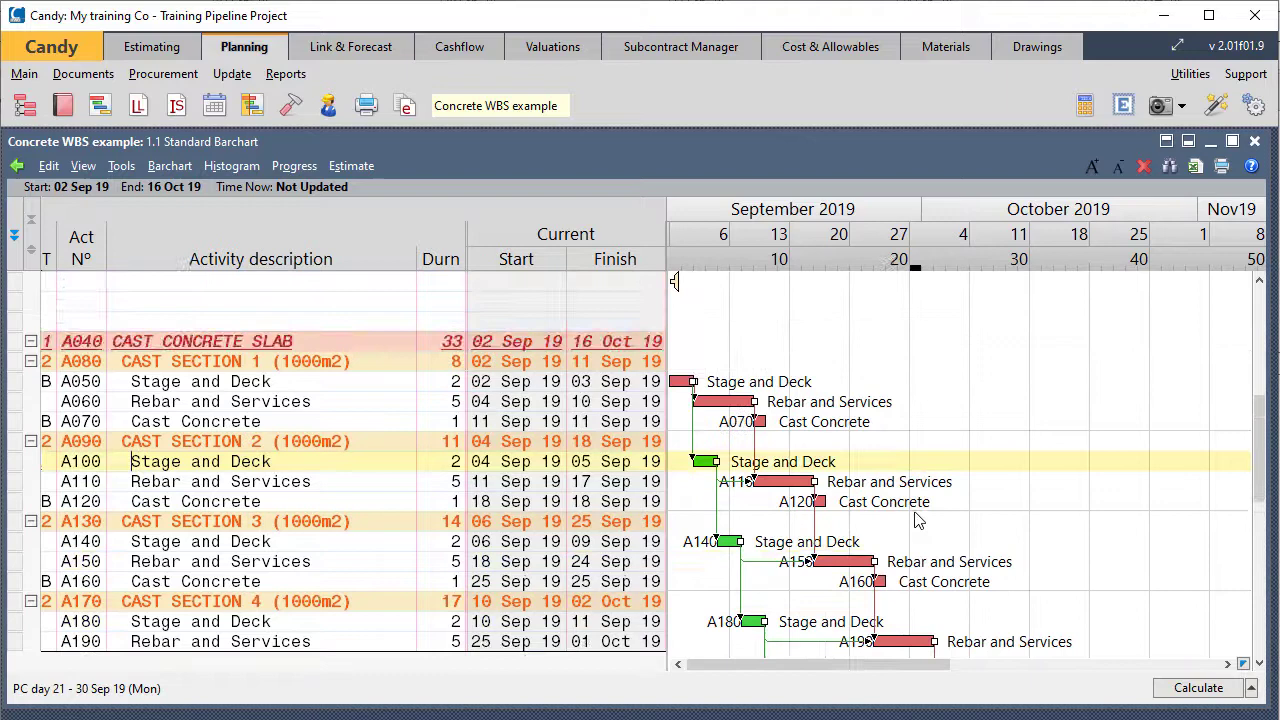
pyautogui.scroll(3, 918, 520)
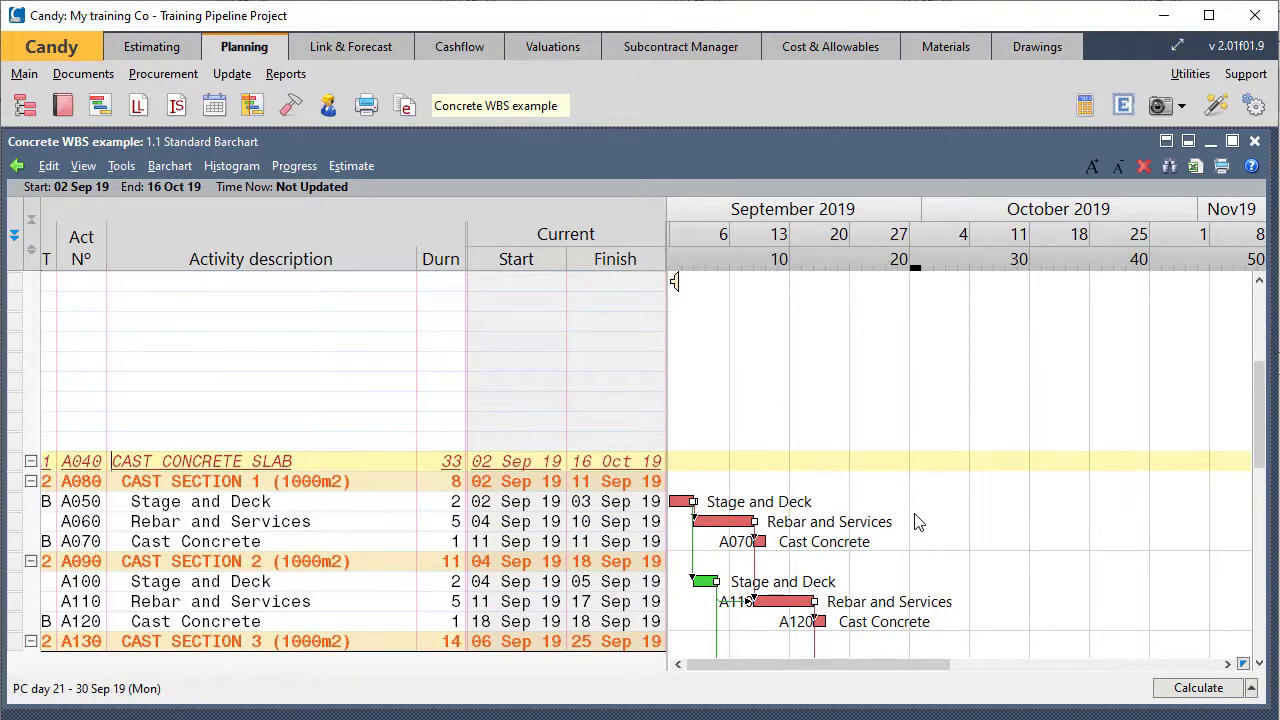
pyautogui.scroll(5, 916, 521)
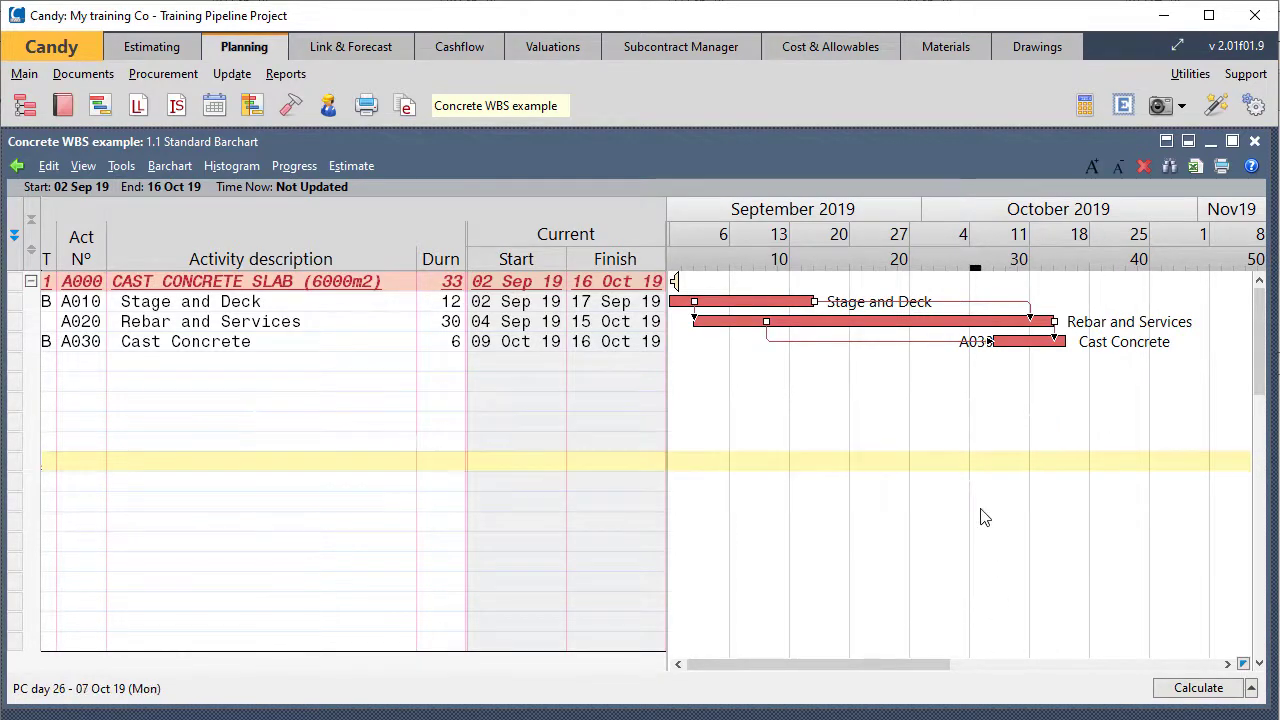
pyautogui.scroll(-5, 780, 383)
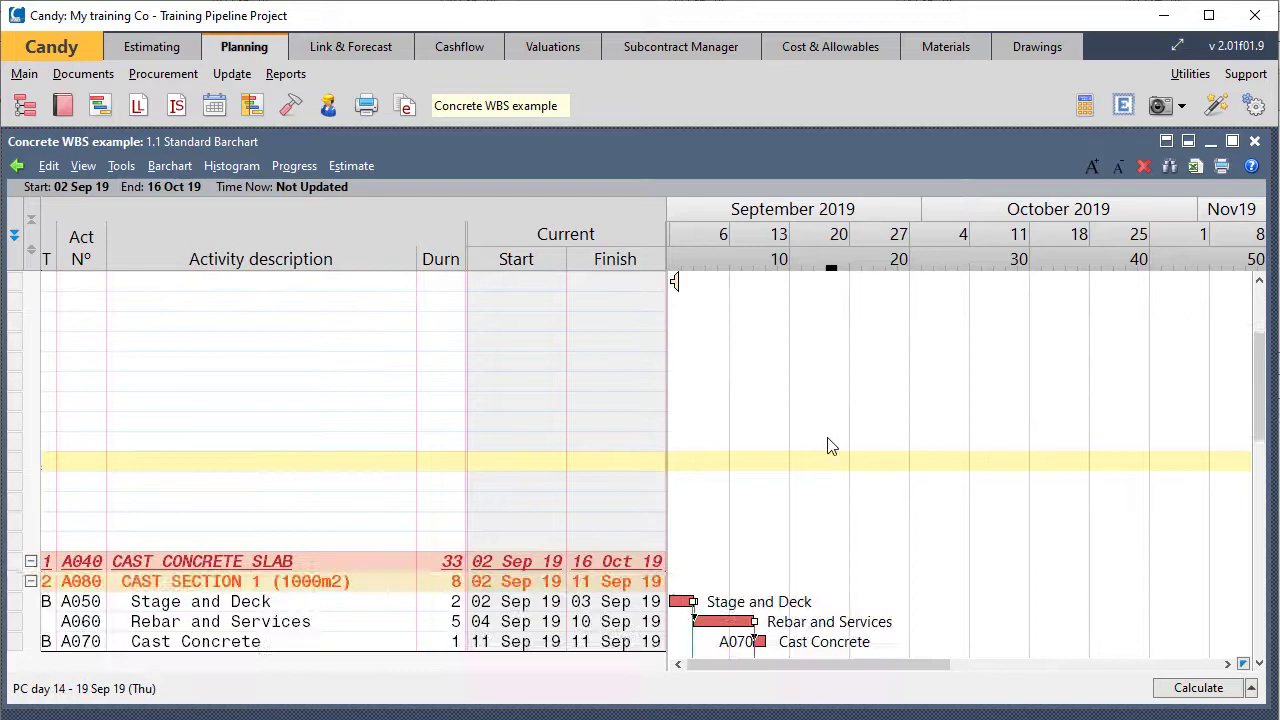
pyautogui.scroll(-4, 827, 447)
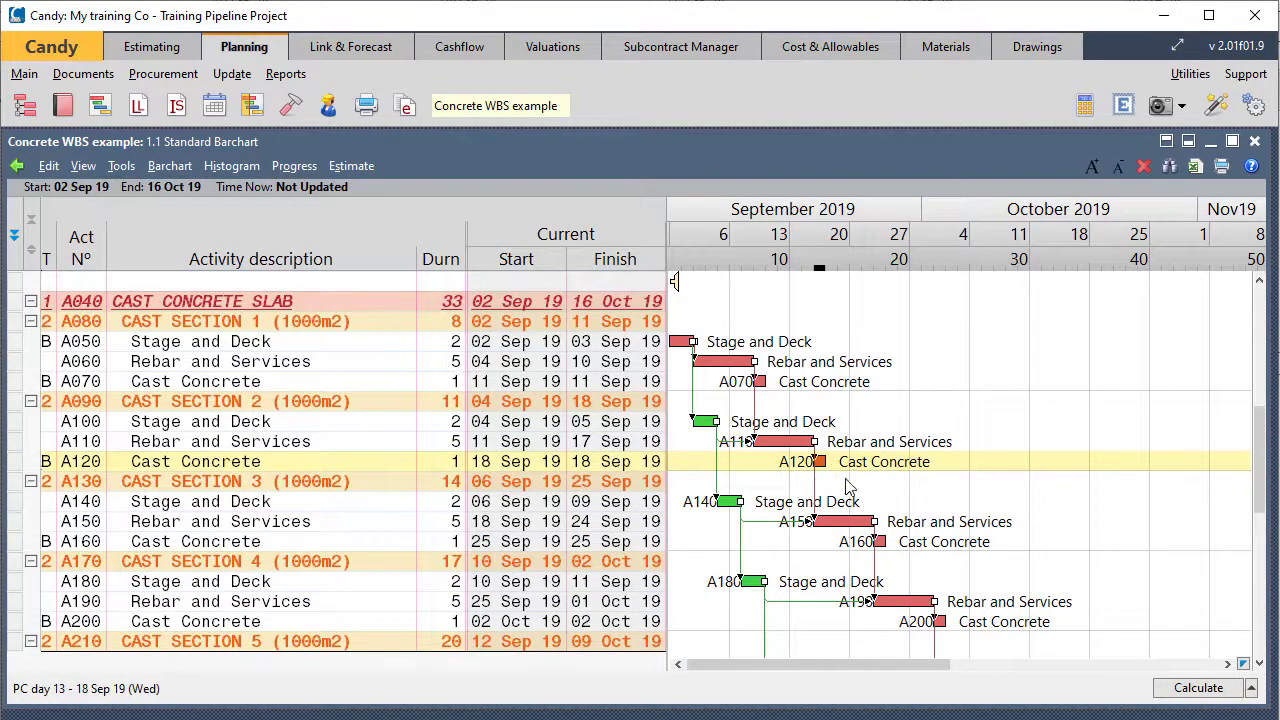
pyautogui.scroll(-1, 915, 560)
pyautogui.scroll(-2, 980, 545)
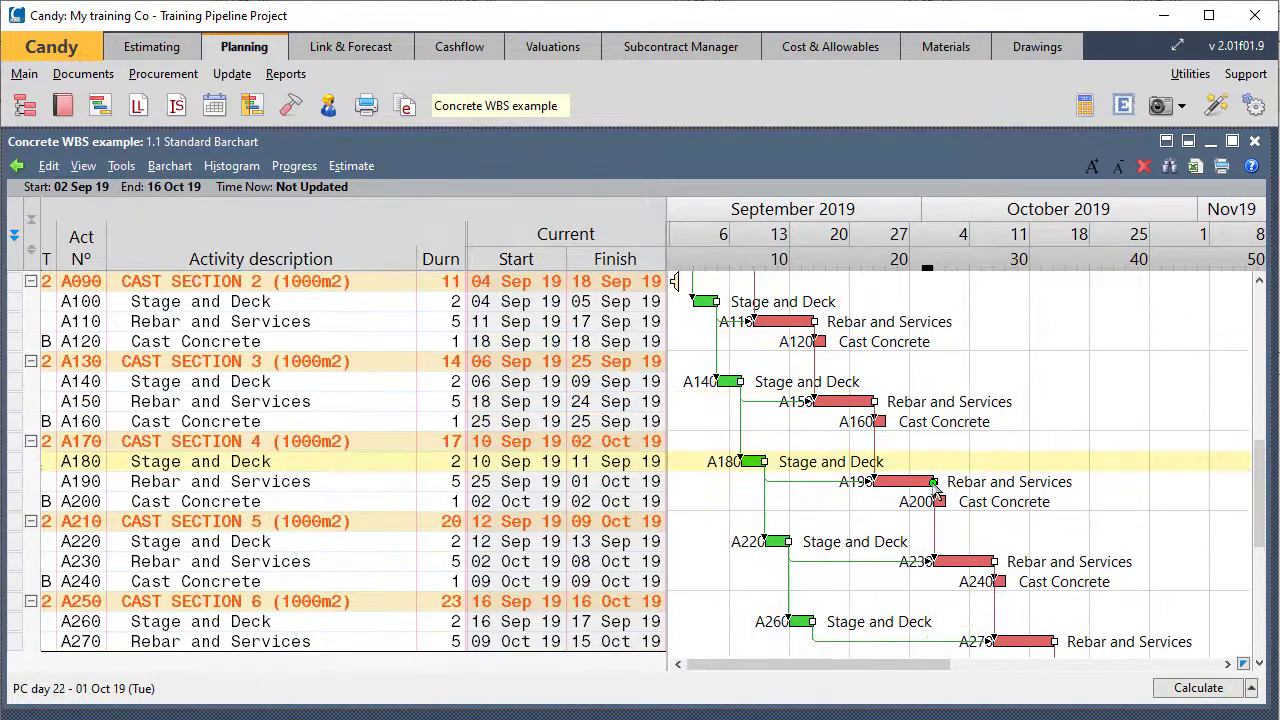
pyautogui.scroll(-1, 960, 480)
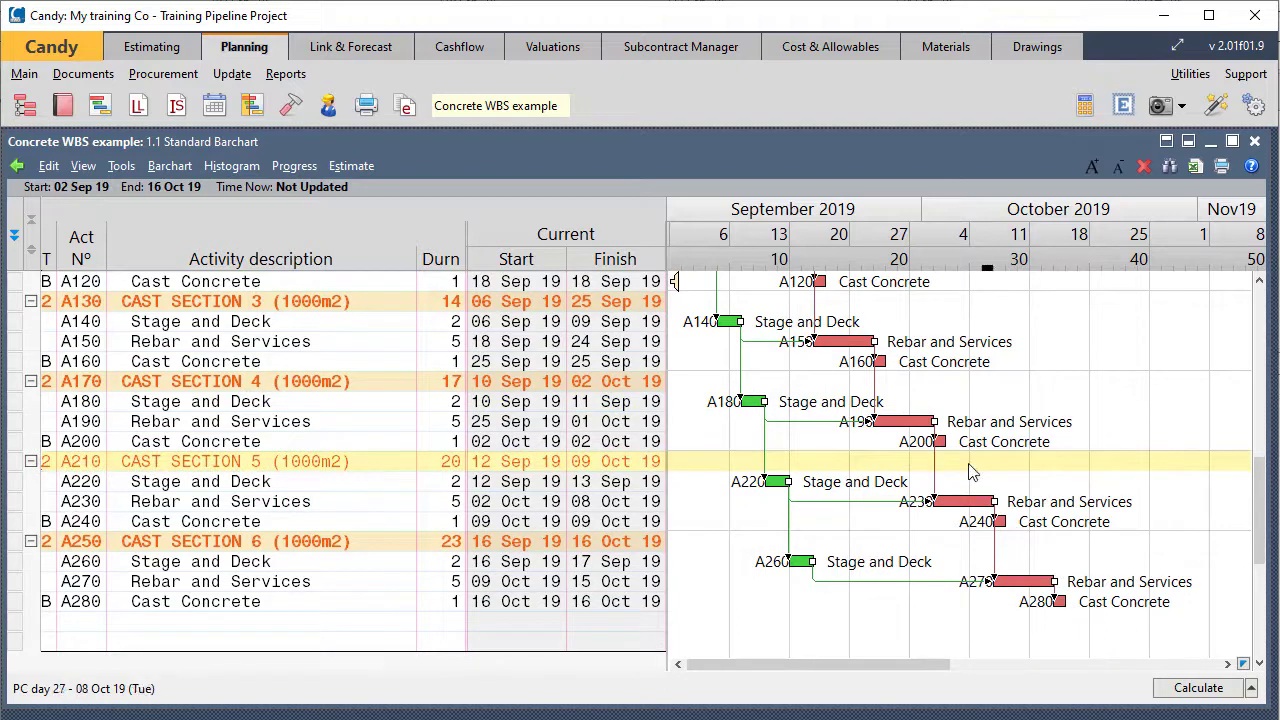
pyautogui.scroll(3, 960, 485)
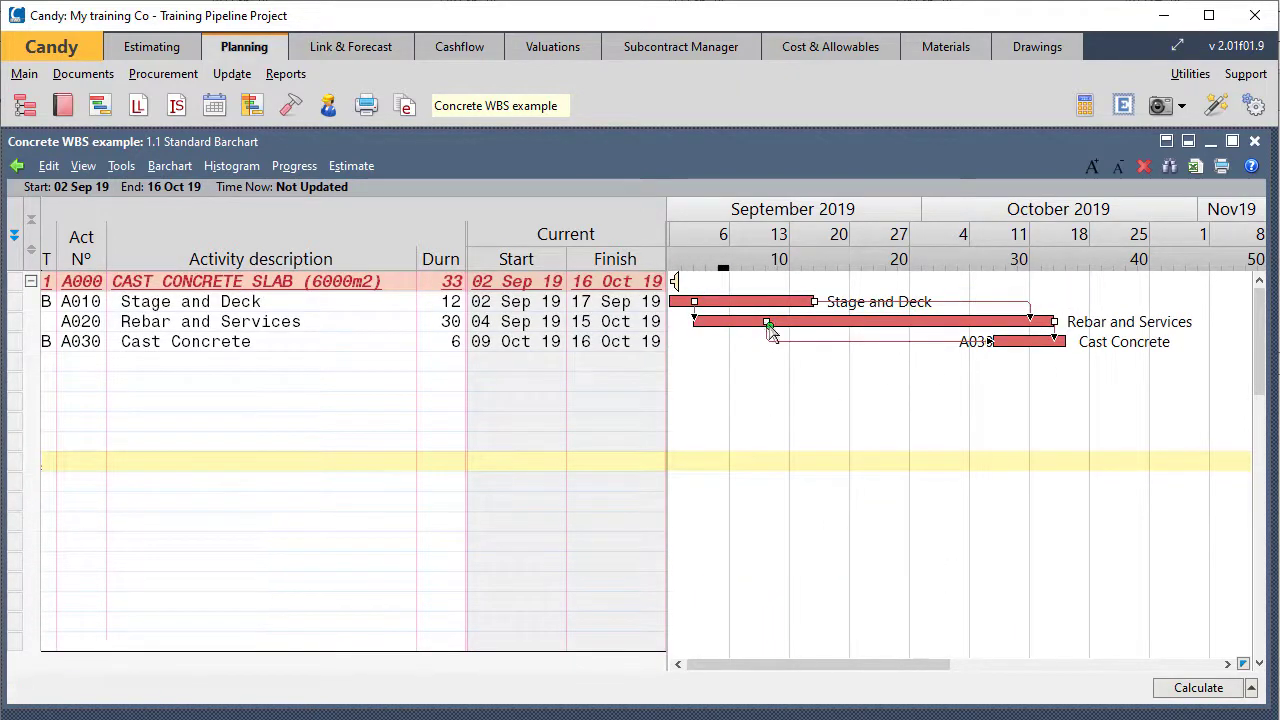
pyautogui.click(994, 343)
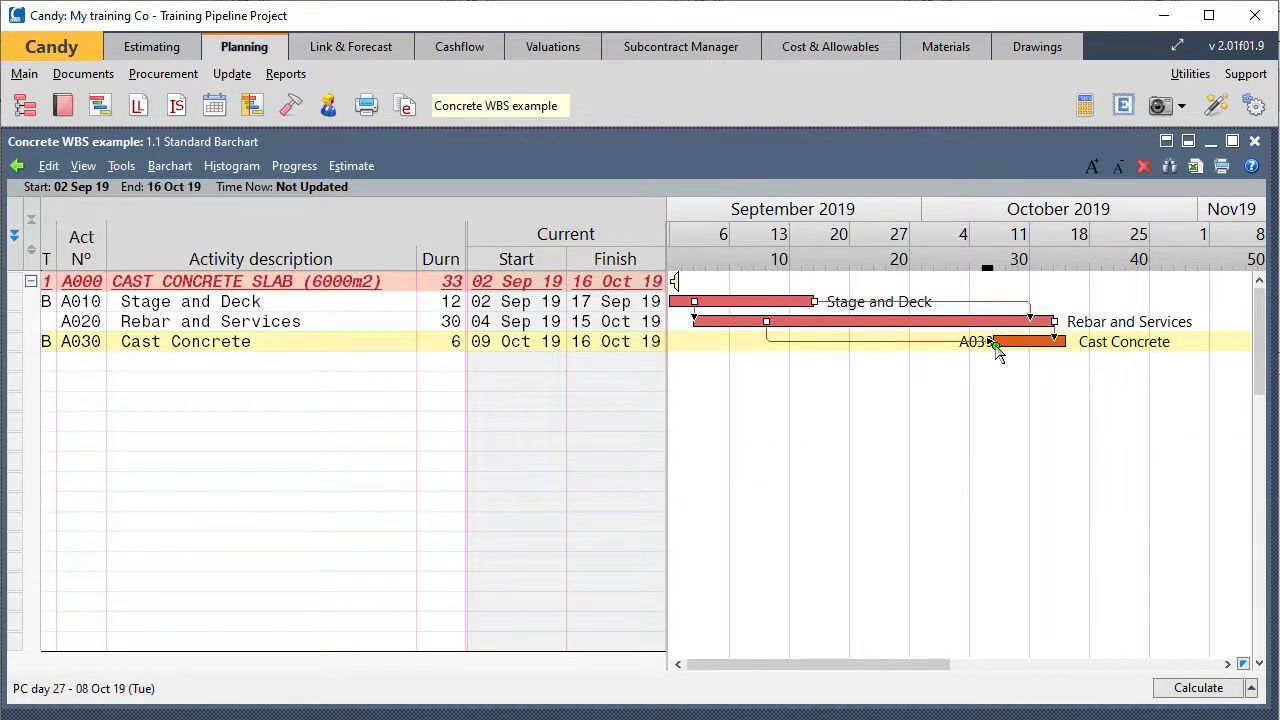